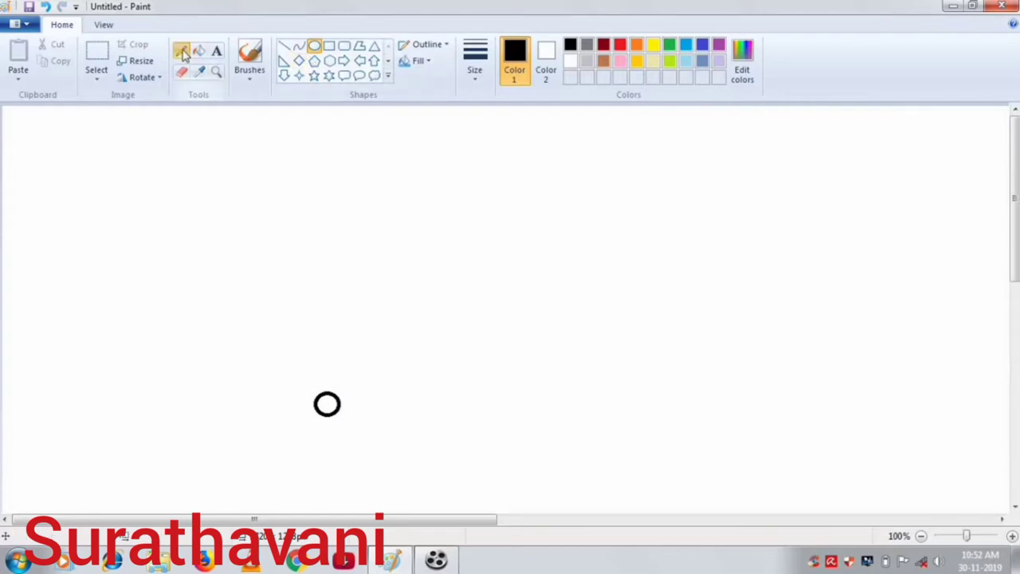
Sketch a thin, wavy body outline with the Pencil, running diagonally down from the head circle
click(485, 109)
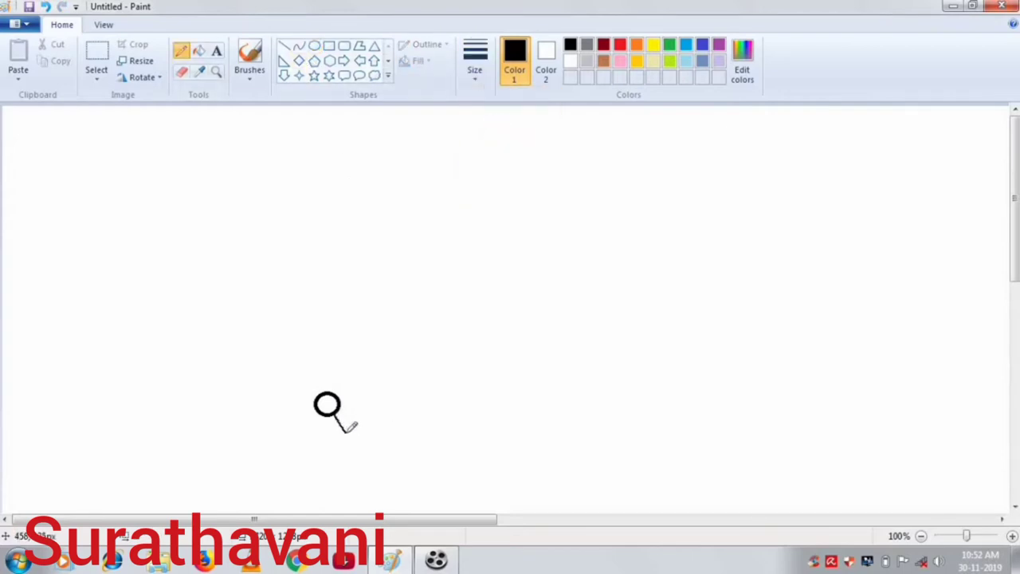
drag(357, 428, 363, 443)
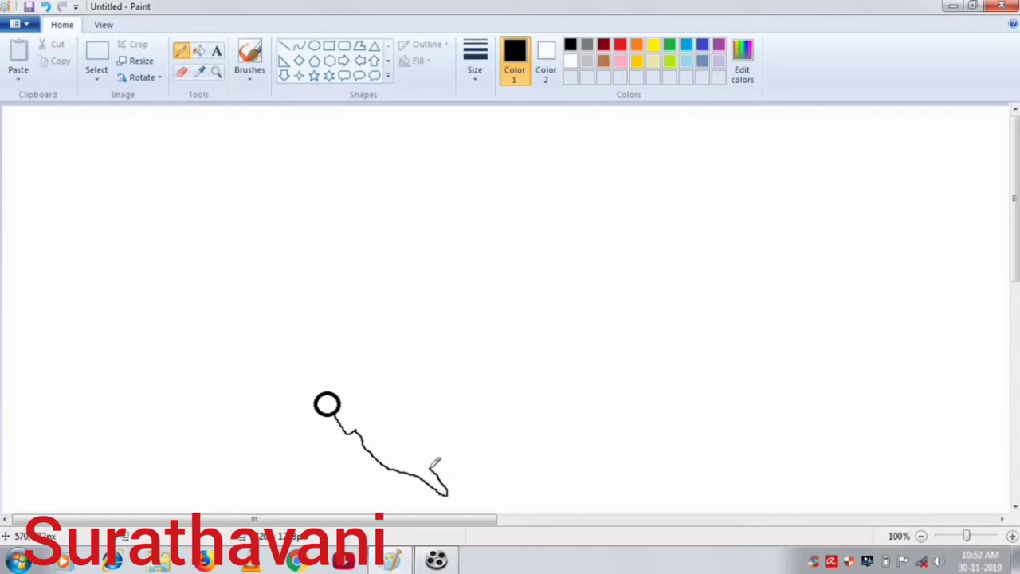
Draw the near front wing's long outer edge as bowed curves rising from the head, erasing the rough end where the curves join
click(299, 45)
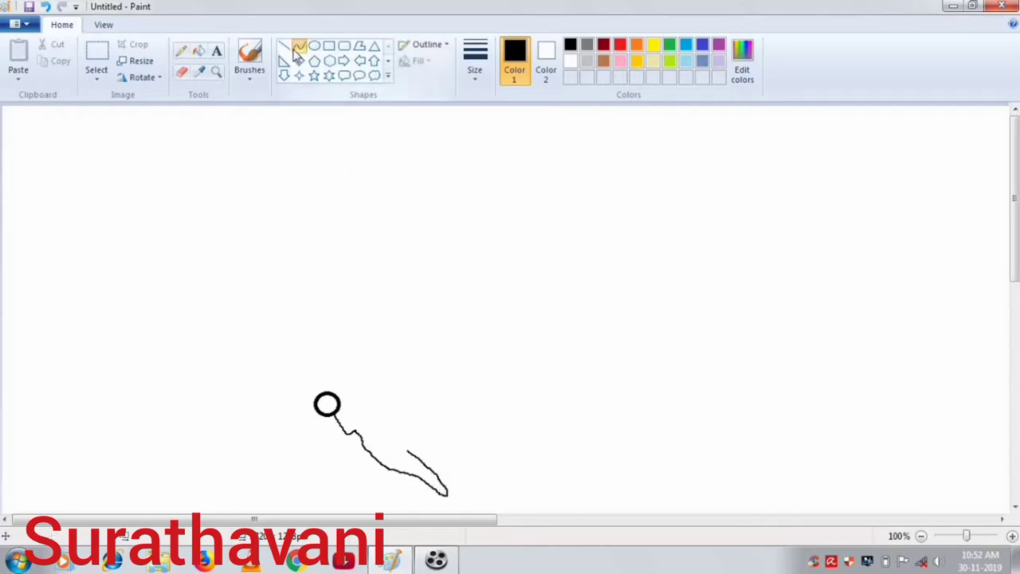
mouse_move(348, 414)
mouse_down()
mouse_move(343, 224)
mouse_move(331, 213)
mouse_up()
drag(341, 335, 319, 332)
click(181, 71)
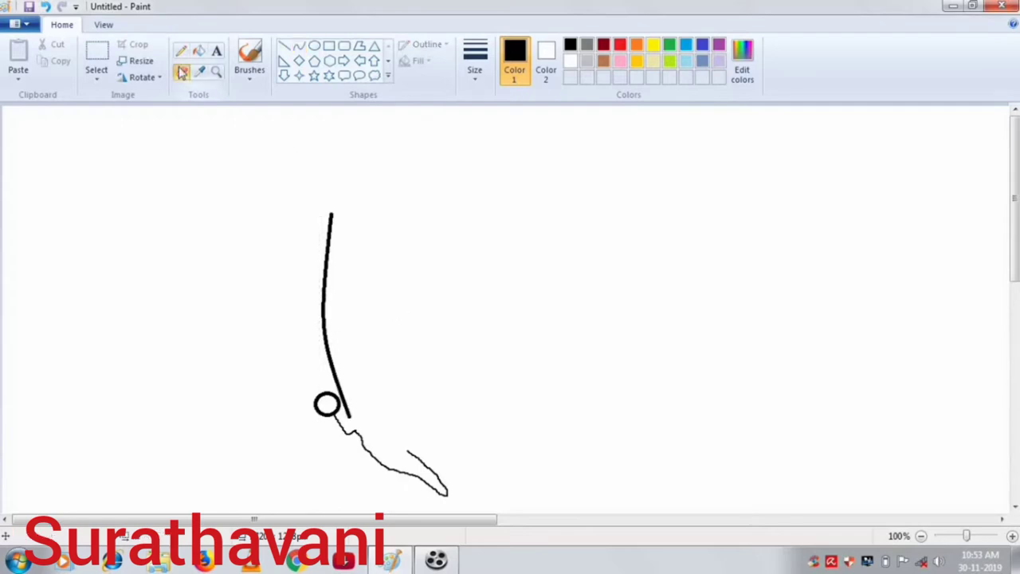
click(475, 60)
click(484, 194)
drag(333, 294, 331, 211)
click(299, 45)
drag(321, 306, 334, 151)
drag(327, 208, 321, 257)
click(382, 237)
Add a short curve rounding off the front wing's tip and clean up its joint with the outer edge
mouse_move(335, 163)
mouse_down()
mouse_move(382, 114)
mouse_move(342, 110)
mouse_move(349, 123)
mouse_up()
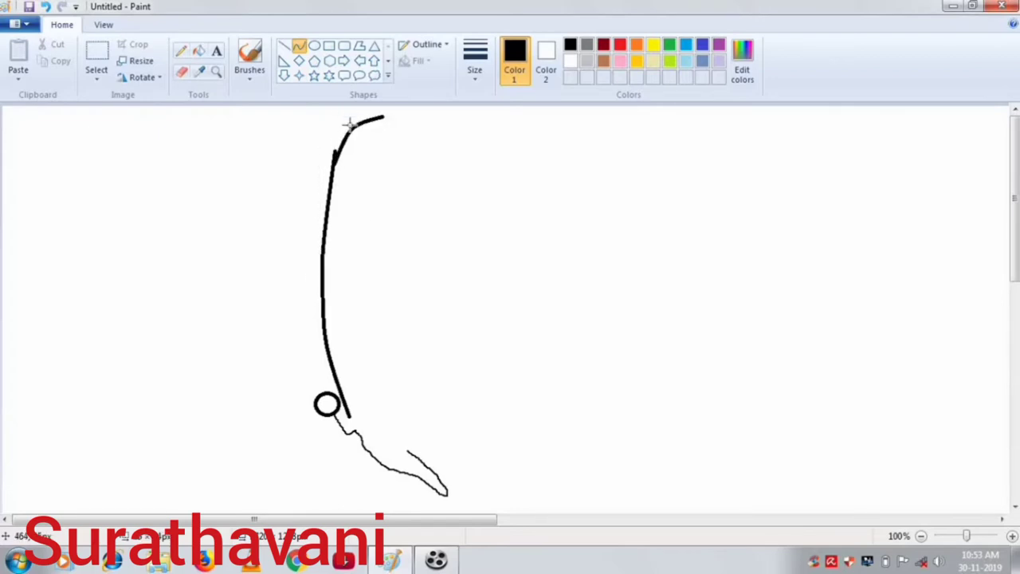
click(182, 72)
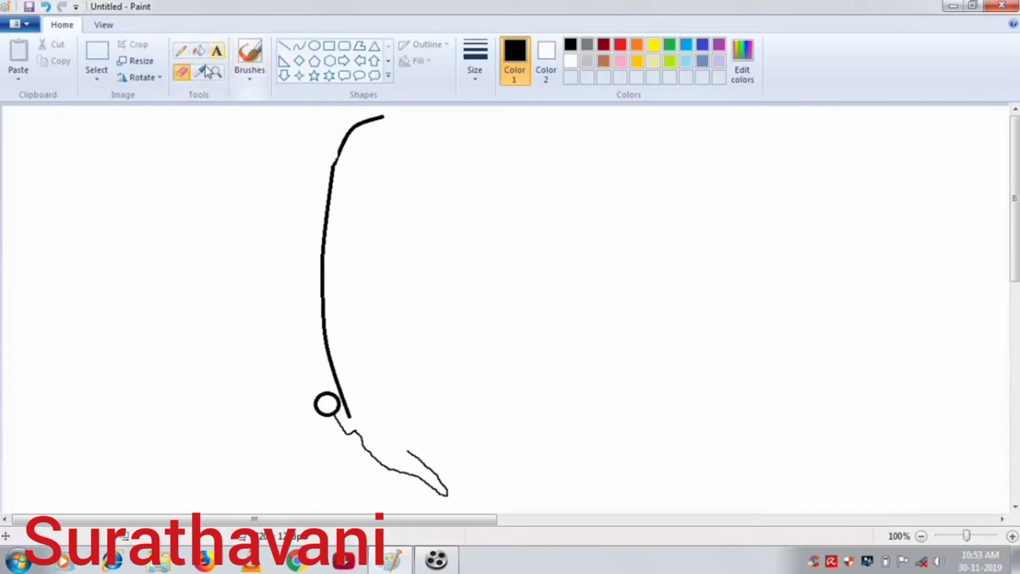
click(298, 45)
drag(337, 156, 327, 194)
click(336, 159)
click(335, 156)
Draw the front wing's inner edge with two curves descending from the tip, turning outward toward the wing's lower corner
mouse_move(381, 117)
mouse_down()
mouse_move(437, 242)
mouse_move(426, 222)
mouse_up()
drag(398, 134, 399, 122)
click(485, 226)
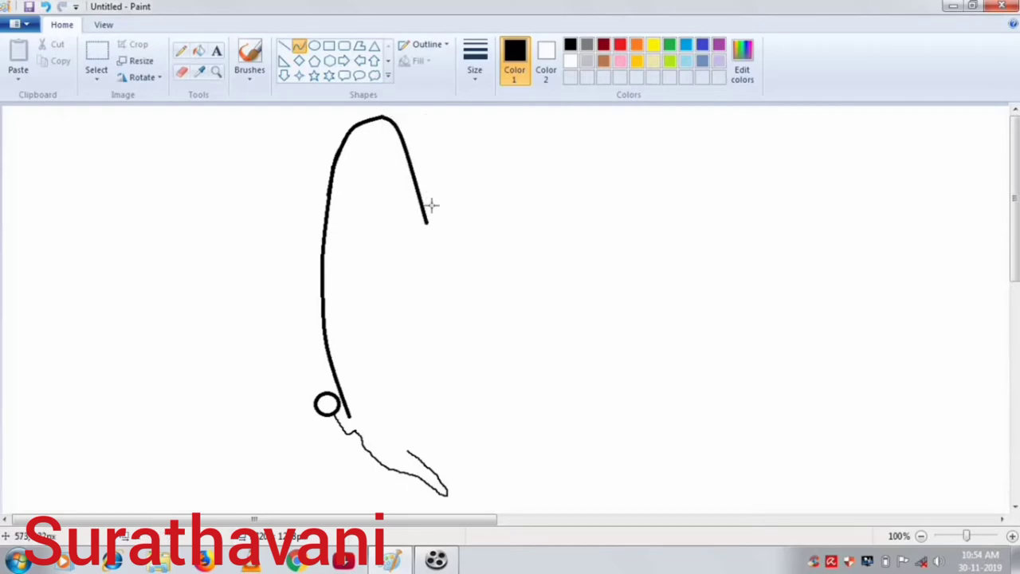
drag(427, 225, 511, 315)
drag(433, 244, 436, 240)
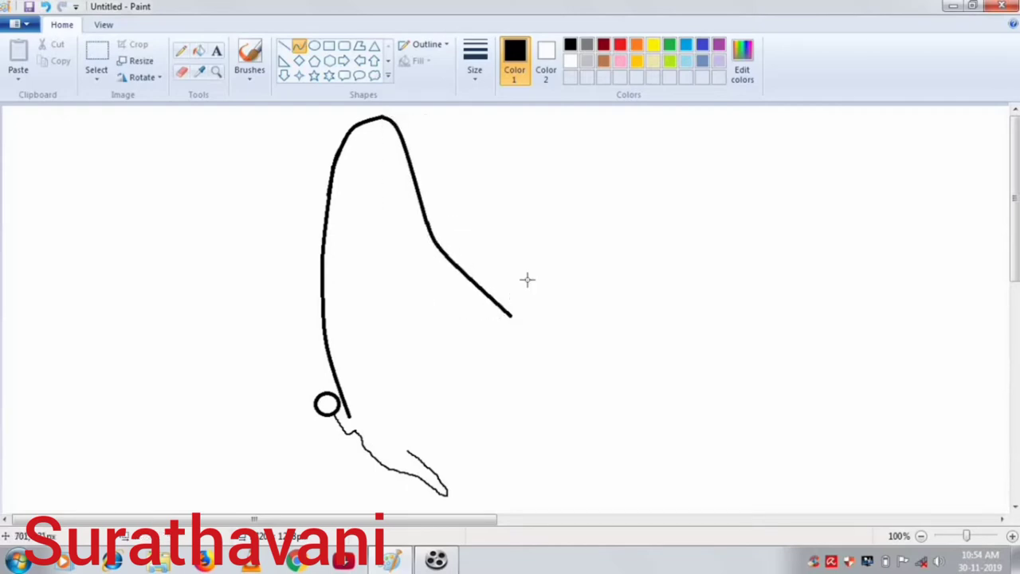
Draw curved upper and lower edges for the near hind wing, extending from the front wing's corner and the body
mouse_move(509, 314)
mouse_down()
mouse_move(366, 415)
mouse_move(532, 327)
mouse_move(528, 340)
mouse_move(610, 391)
mouse_up()
drag(569, 371, 577, 351)
click(659, 365)
drag(386, 436, 611, 459)
mouse_move(516, 470)
mouse_down()
mouse_move(505, 482)
mouse_move(530, 478)
mouse_up()
click(675, 430)
Close the hind wing's rounded end with a curve and clean up the joint with its upper edge
drag(611, 459, 611, 394)
drag(619, 429, 638, 455)
click(182, 72)
mouse_move(603, 398)
mouse_down()
mouse_move(609, 388)
mouse_move(615, 407)
mouse_up()
click(299, 46)
click(609, 393)
click(609, 392)
click(679, 376)
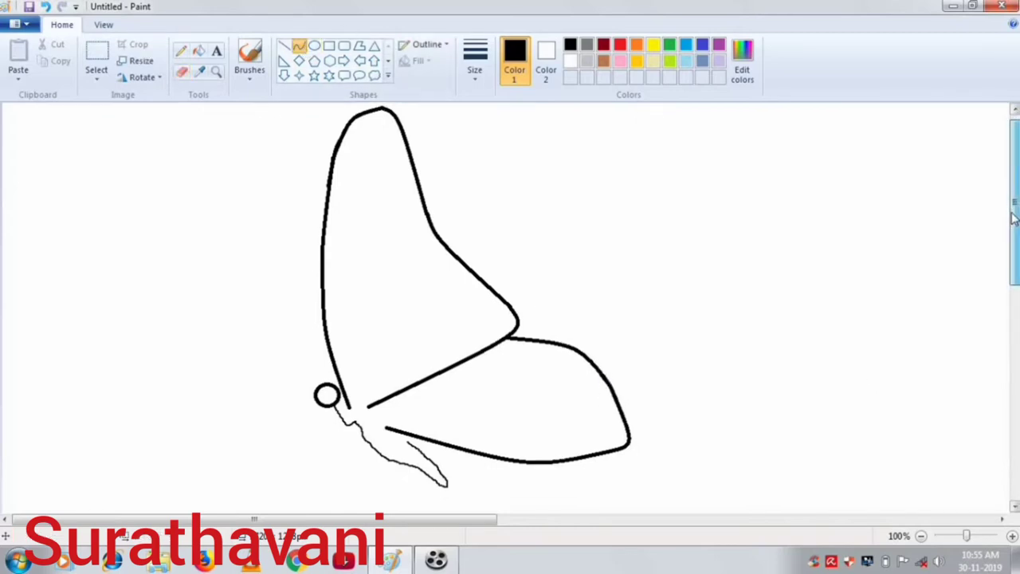
Select the whole butterfly drawing and move it lower on the canvas and slightly to the left
click(95, 59)
drag(199, 112, 675, 500)
drag(536, 434, 513, 474)
mouse_move(1016, 189)
mouse_down()
mouse_move(1018, 196)
mouse_move(1015, 175)
mouse_up()
click(698, 165)
Draw the far front wing's leading edge as a curve rising from the near wing to a rounded tip
drag(409, 278, 490, 123)
click(299, 46)
drag(405, 266, 522, 112)
mouse_move(498, 143)
mouse_down()
mouse_move(483, 118)
mouse_move(455, 146)
mouse_move(522, 111)
mouse_up()
click(182, 72)
Draw the far front wing's outer edge with two curves running down from its tip and bulging outward below the notch
click(299, 46)
mouse_move(470, 143)
mouse_down()
mouse_move(547, 118)
mouse_move(500, 115)
mouse_move(558, 243)
mouse_up()
drag(557, 189, 565, 169)
drag(557, 245, 600, 353)
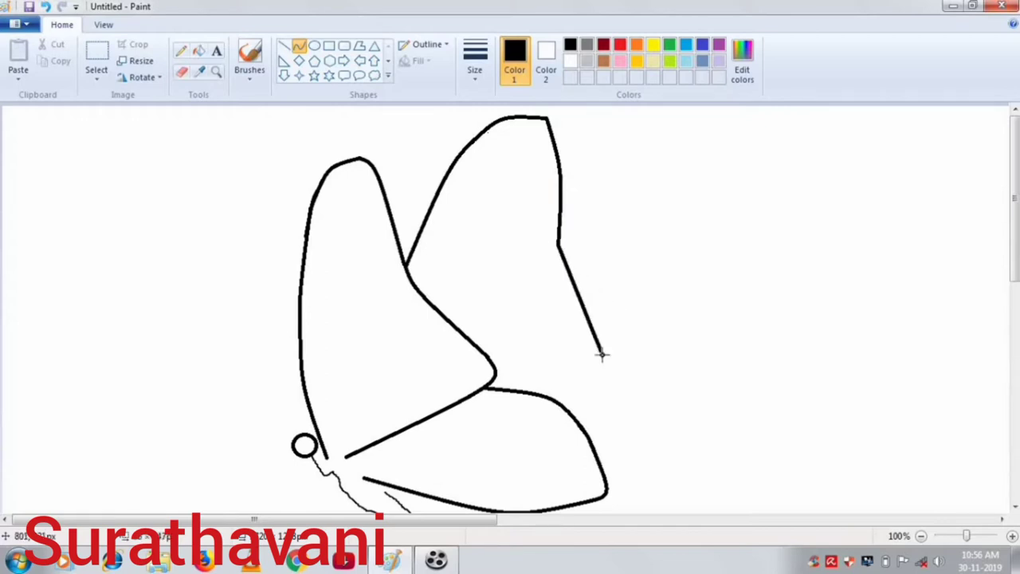
mouse_move(579, 298)
mouse_down()
mouse_move(599, 296)
mouse_move(621, 327)
mouse_move(612, 313)
mouse_up()
Draw the far hind wing's rounded upper edge as a curve starting at the far front wing's lower corner
mouse_move(600, 353)
mouse_down()
mouse_move(511, 388)
mouse_move(595, 371)
mouse_move(658, 378)
mouse_move(637, 365)
mouse_move(676, 425)
mouse_move(676, 396)
mouse_up()
click(637, 364)
click(690, 366)
click(675, 396)
click(715, 398)
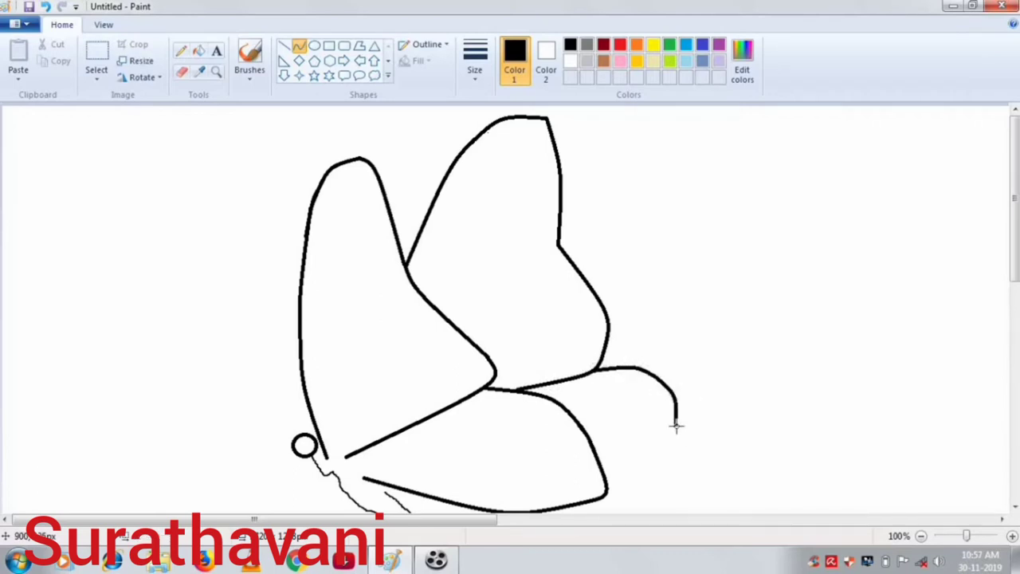
Close the far hind wing with curves around its outer and lower edge, ending at the near hind wing
drag(607, 480, 646, 481)
drag(627, 481, 676, 445)
click(628, 487)
click(686, 473)
mouse_move(664, 461)
mouse_down()
mouse_move(674, 424)
mouse_move(678, 433)
mouse_up()
click(669, 470)
click(707, 464)
click(679, 433)
click(741, 424)
Draw two curved antennae extending up and to the left from the head circle
scroll(740, 423, down, 1)
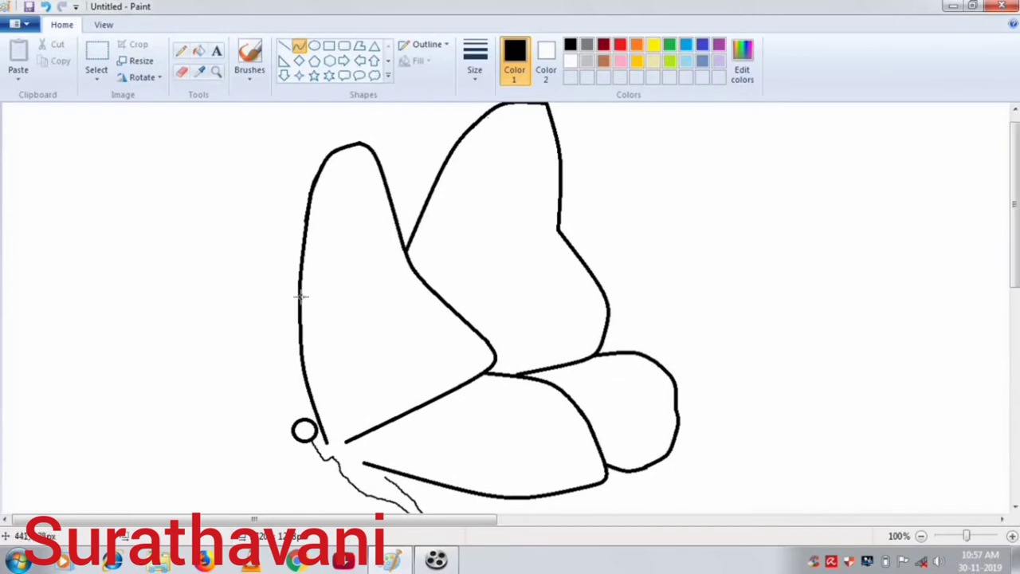
mouse_move(293, 424)
mouse_down()
mouse_move(156, 364)
mouse_move(142, 372)
mouse_up()
drag(237, 401, 237, 379)
click(237, 379)
click(300, 403)
mouse_move(298, 419)
mouse_down()
mouse_move(183, 337)
mouse_move(172, 349)
mouse_up()
drag(239, 384, 250, 363)
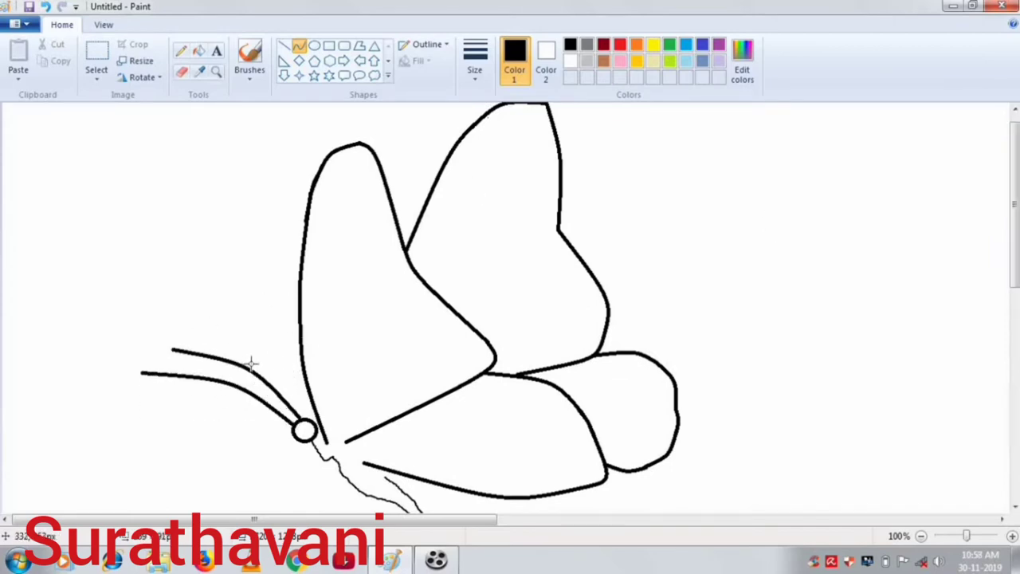
Add a tiny oval at the tip of each antenna
click(314, 45)
drag(135, 369, 144, 380)
drag(165, 346, 175, 356)
Sketch the body's upper edge with the Pencil from the head to the existing tail outline
click(181, 50)
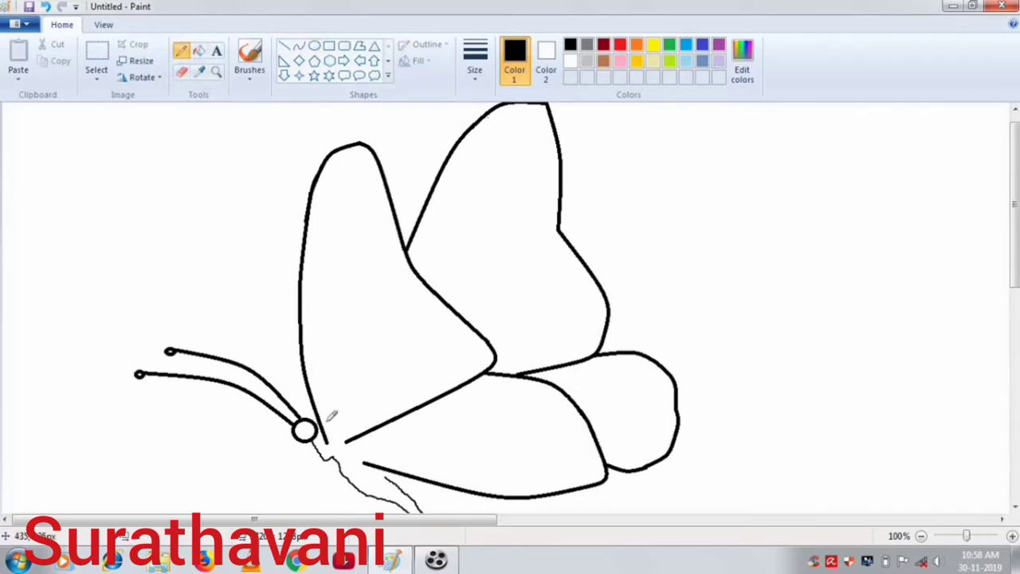
drag(328, 438, 388, 477)
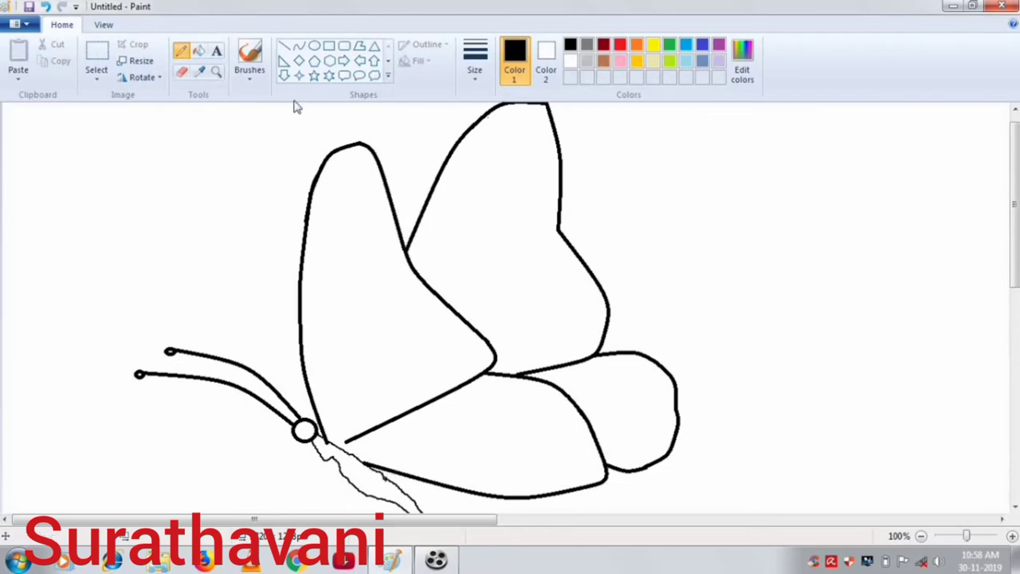
Erase most of the straight lower edge of the near front wing, from the body toward the wing's corner
click(299, 45)
click(182, 72)
mouse_move(453, 388)
mouse_down()
mouse_move(353, 438)
mouse_move(453, 387)
mouse_up()
Draw a narrow leaf-shaped cell with curves inside the near front wing, rising from the wing's base
click(299, 45)
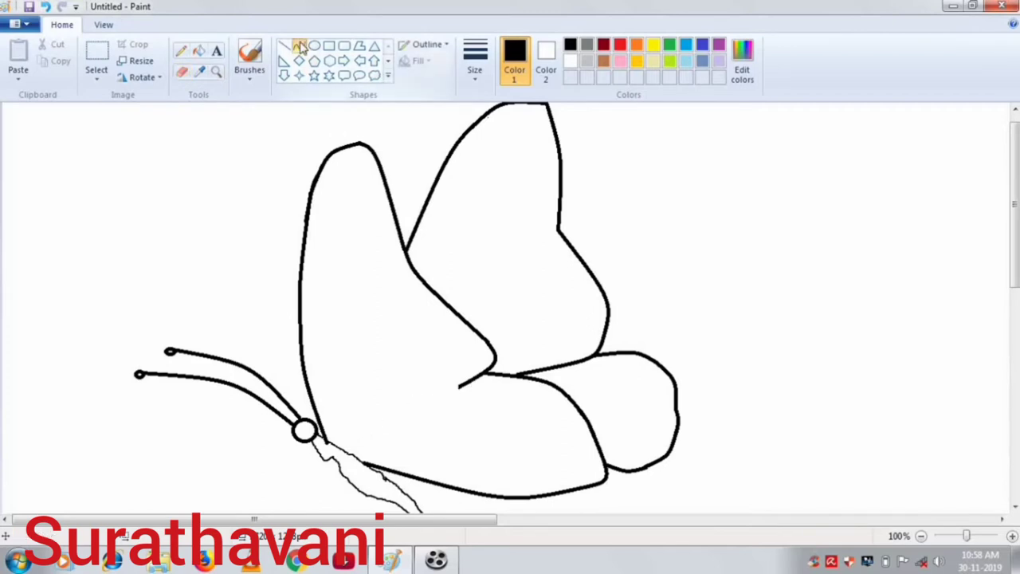
mouse_move(334, 436)
mouse_down()
mouse_move(330, 304)
mouse_move(317, 341)
mouse_move(336, 297)
mouse_move(352, 298)
mouse_move(352, 282)
mouse_up()
key(ctrl+z)
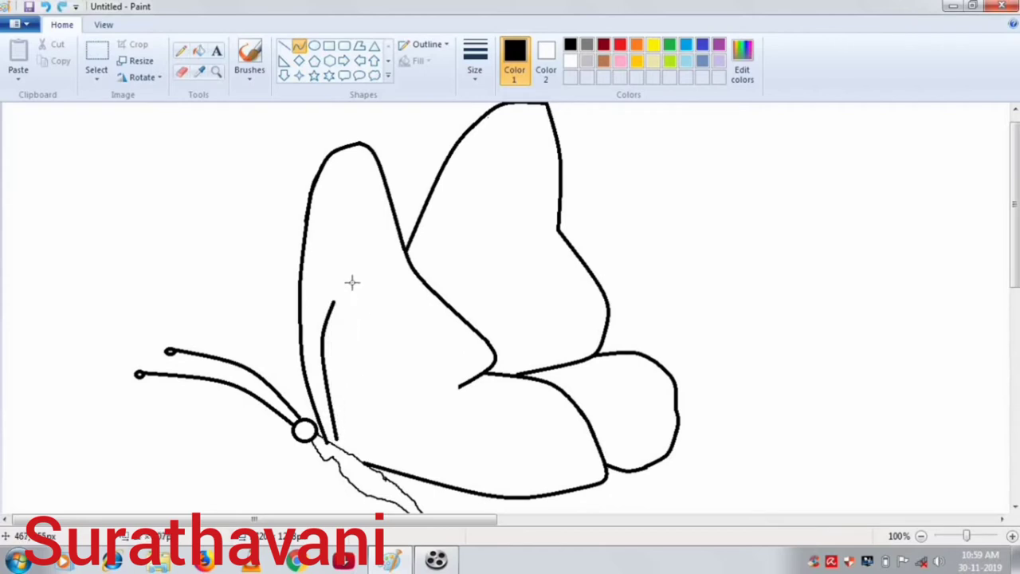
mouse_move(333, 303)
mouse_down()
mouse_move(335, 437)
mouse_move(355, 294)
mouse_up()
click(355, 288)
click(426, 326)
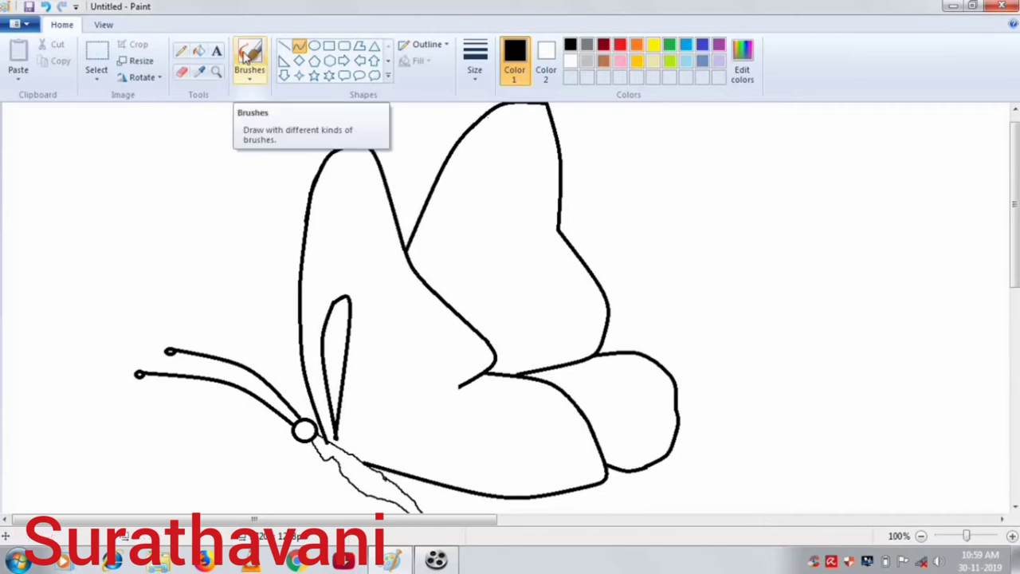
Undo the leaf cell's last curve, redraw that side, and add a small triangular cell beside the leaf's tip
key(ctrl+z)
mouse_move(336, 434)
mouse_down()
mouse_move(354, 344)
mouse_move(334, 303)
mouse_move(383, 289)
mouse_move(355, 276)
mouse_up()
click(375, 305)
click(374, 305)
click(399, 309)
click(355, 280)
Draw a slanted four-sided cell below the triangular one in the near front wing
mouse_move(361, 368)
mouse_down()
mouse_move(408, 317)
mouse_move(392, 299)
mouse_up()
click(391, 298)
drag(360, 368, 371, 319)
click(358, 328)
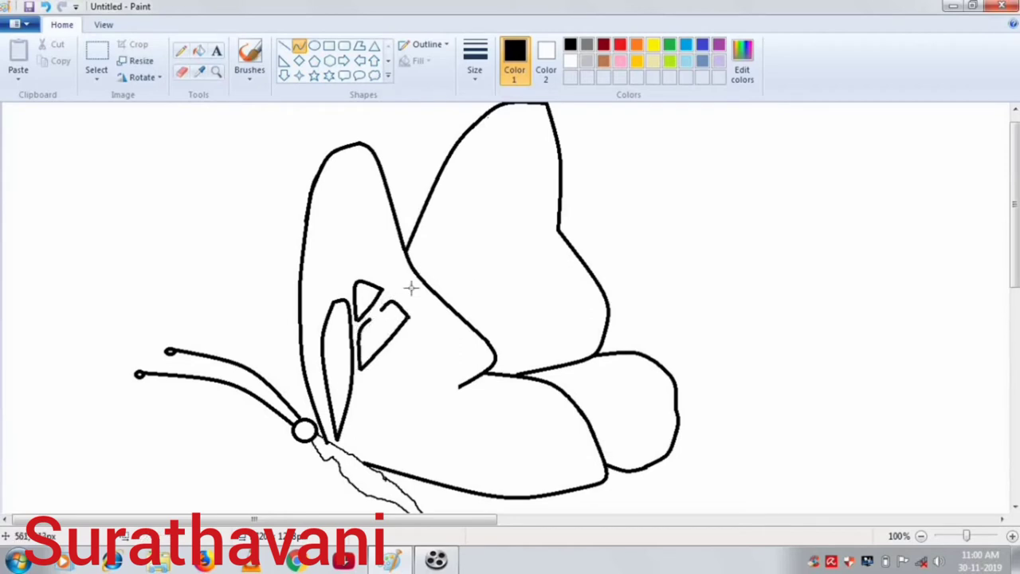
Start a larger cell in the near front wing with curves fanning out from the wing's base
mouse_move(347, 438)
mouse_down()
mouse_move(435, 367)
mouse_move(437, 379)
mouse_move(399, 383)
mouse_up()
click(346, 438)
drag(344, 439, 367, 380)
click(358, 380)
click(357, 380)
click(404, 367)
Erase the stray end of the large cell's edge and close the cell with curves along its upper and outer sides
click(181, 72)
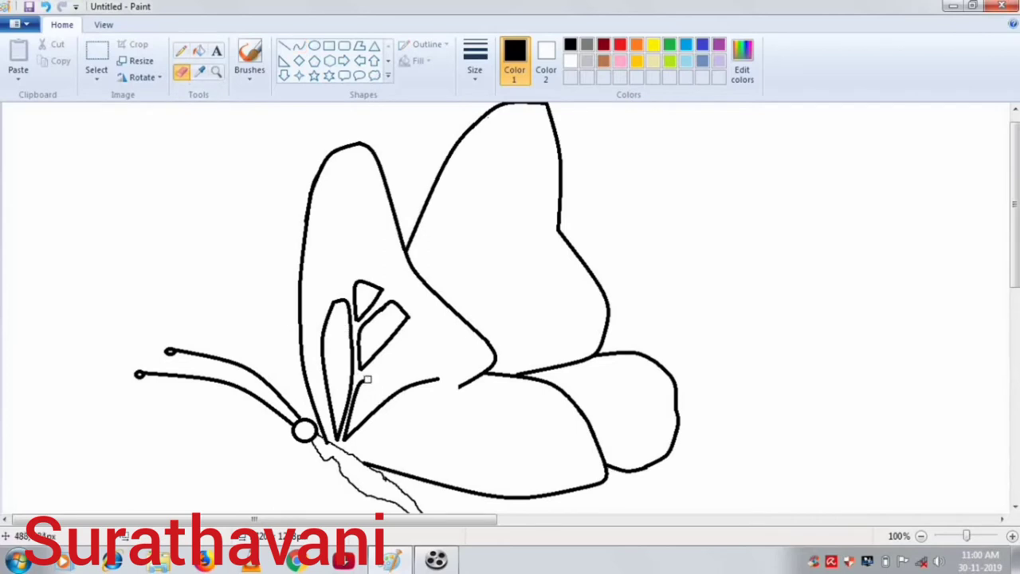
click(299, 46)
mouse_move(357, 375)
mouse_down()
mouse_move(398, 353)
mouse_move(415, 327)
mouse_move(438, 379)
mouse_up()
click(446, 338)
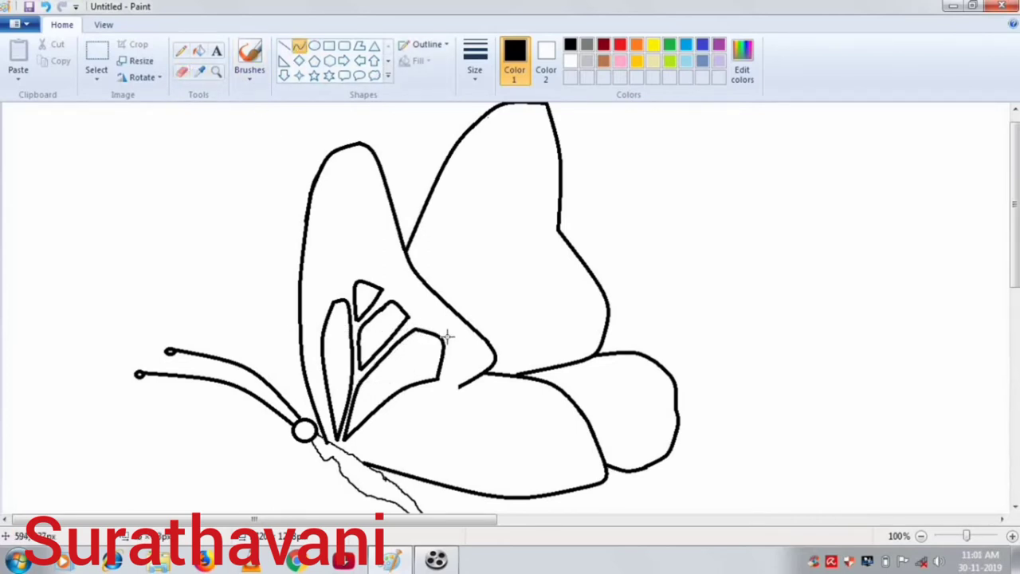
click(445, 341)
click(446, 341)
Choose a thicker Pencil line and outline freehand cells across the near hind wing, from its base to its outer end
mouse_move(438, 562)
drag(367, 457, 388, 455)
click(181, 50)
click(475, 60)
click(506, 195)
mouse_move(367, 456)
mouse_down()
mouse_move(381, 411)
mouse_move(389, 455)
mouse_move(419, 428)
mouse_move(392, 420)
mouse_move(398, 406)
mouse_move(435, 415)
mouse_move(470, 383)
mouse_move(447, 424)
mouse_up()
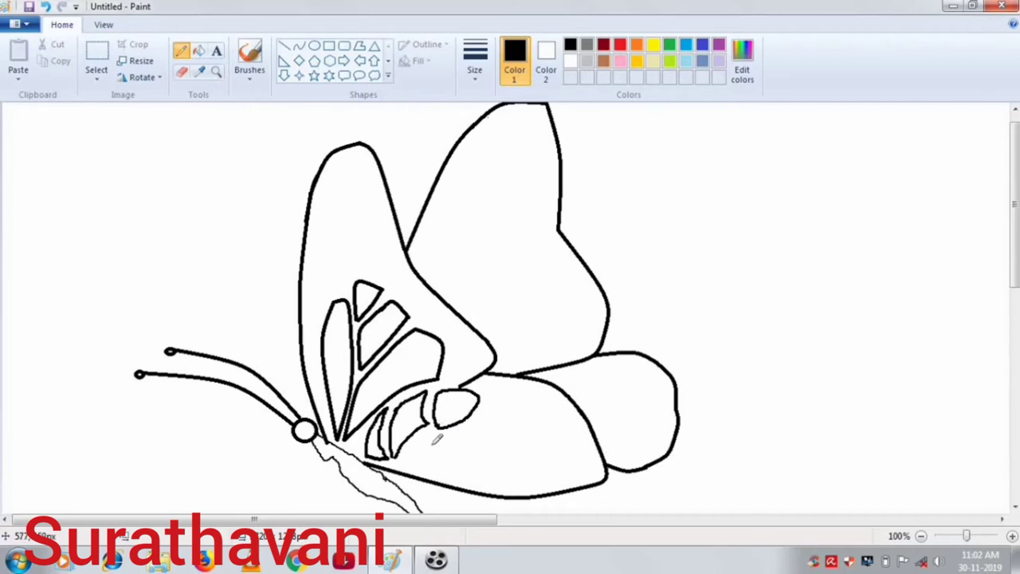
mouse_move(406, 462)
mouse_down()
mouse_move(426, 430)
mouse_move(504, 427)
mouse_move(453, 457)
mouse_move(411, 464)
mouse_up()
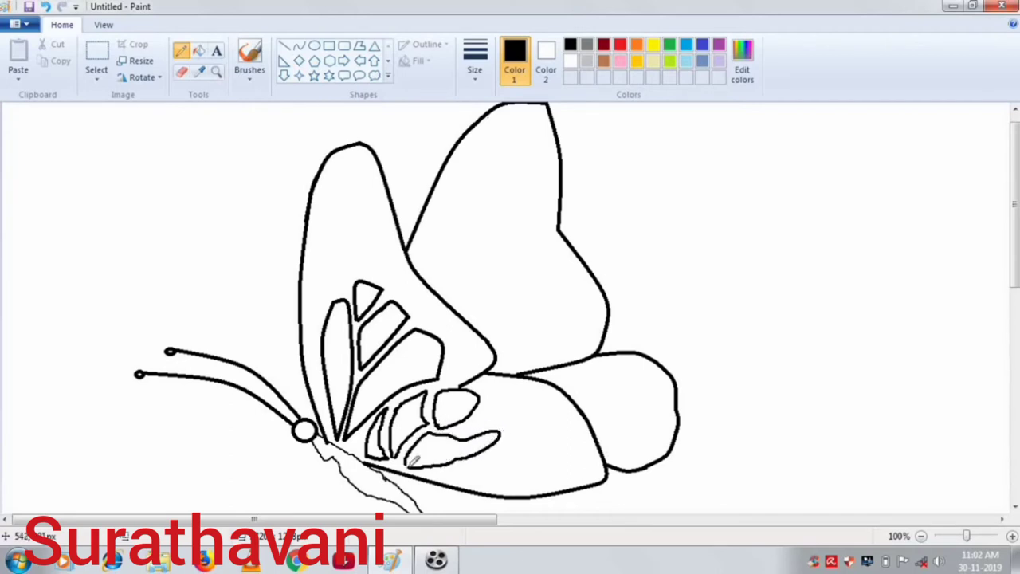
mouse_move(466, 425)
mouse_down()
mouse_move(522, 395)
mouse_move(515, 387)
mouse_move(487, 404)
mouse_move(542, 392)
mouse_move(551, 414)
mouse_move(512, 429)
mouse_up()
mouse_move(433, 470)
mouse_down()
mouse_move(515, 481)
mouse_move(595, 470)
mouse_move(550, 487)
mouse_move(460, 480)
mouse_move(575, 450)
mouse_move(560, 433)
mouse_move(462, 460)
mouse_up()
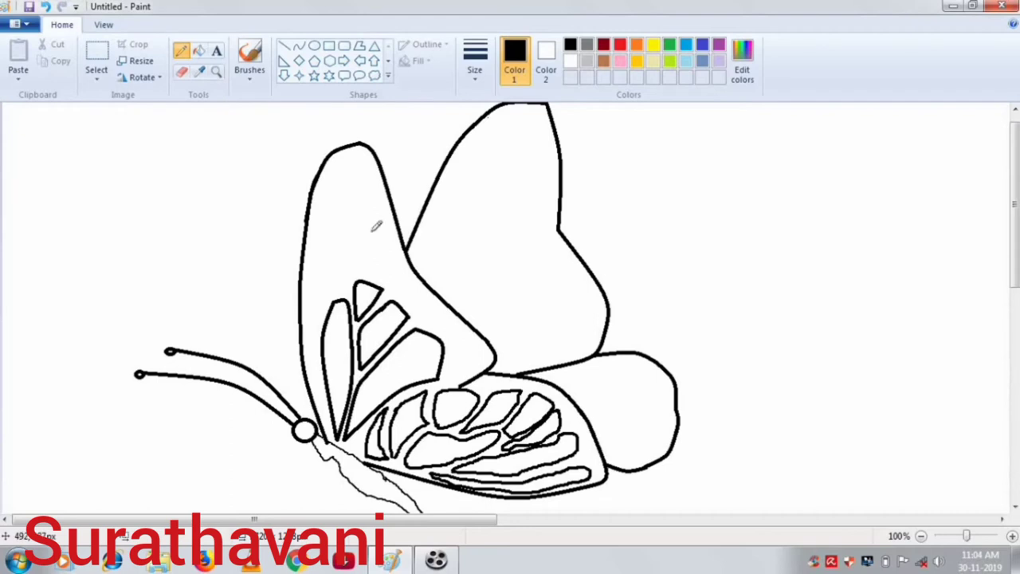
Outline three small spots near the near front wing's tip and three large cells in the far front wing's lower part
mouse_move(371, 231)
mouse_down()
mouse_move(368, 198)
mouse_move(360, 224)
mouse_move(322, 223)
mouse_move(346, 180)
mouse_move(349, 207)
mouse_up()
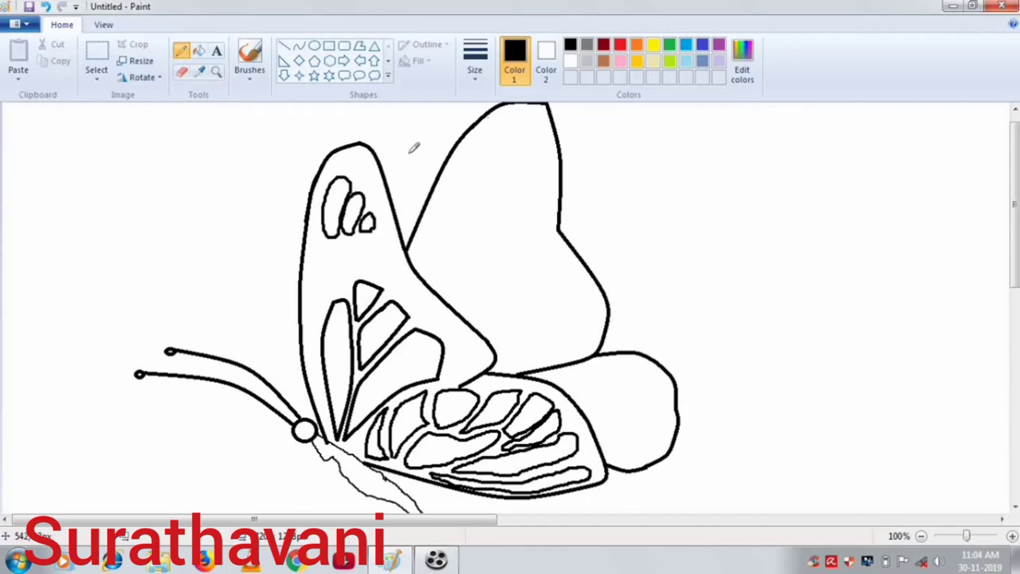
mouse_move(437, 282)
mouse_down()
mouse_move(470, 238)
mouse_move(482, 257)
mouse_move(472, 317)
mouse_move(493, 276)
mouse_move(544, 258)
mouse_move(549, 290)
mouse_move(501, 336)
mouse_move(558, 306)
mouse_move(556, 356)
mouse_move(501, 361)
mouse_up()
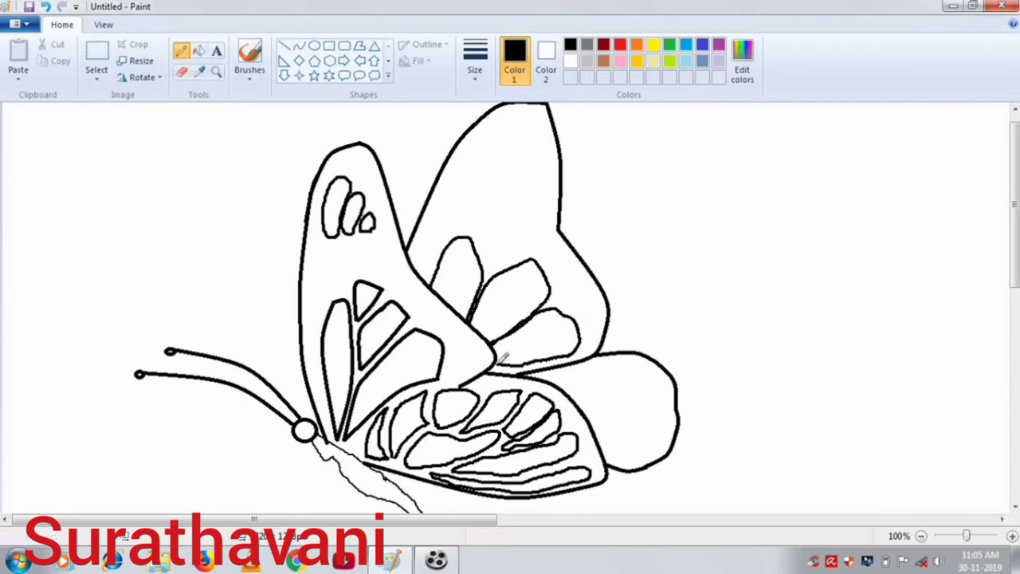
Outline small cells in the far hind wing, plus a teardrop cell and three tip spots in the far front wing
mouse_move(563, 381)
mouse_down()
mouse_move(582, 368)
mouse_move(611, 370)
mouse_move(586, 397)
mouse_move(623, 380)
mouse_move(635, 402)
mouse_move(600, 425)
mouse_move(634, 429)
mouse_up()
mouse_move(628, 437)
mouse_down()
mouse_move(613, 448)
mouse_move(629, 459)
mouse_up()
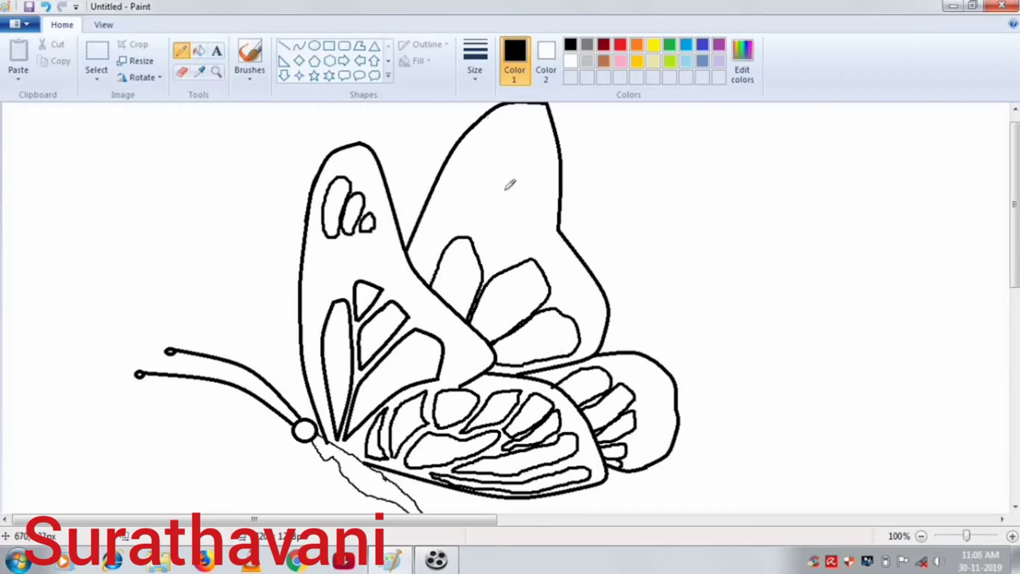
mouse_move(494, 262)
mouse_down()
mouse_move(488, 237)
mouse_move(506, 210)
mouse_move(524, 237)
mouse_move(495, 266)
mouse_up()
mouse_move(514, 167)
mouse_down()
mouse_move(526, 163)
mouse_move(506, 167)
mouse_move(522, 150)
mouse_move(498, 155)
mouse_move(501, 171)
mouse_move(488, 140)
mouse_move(516, 110)
mouse_move(487, 132)
mouse_move(478, 159)
mouse_up()
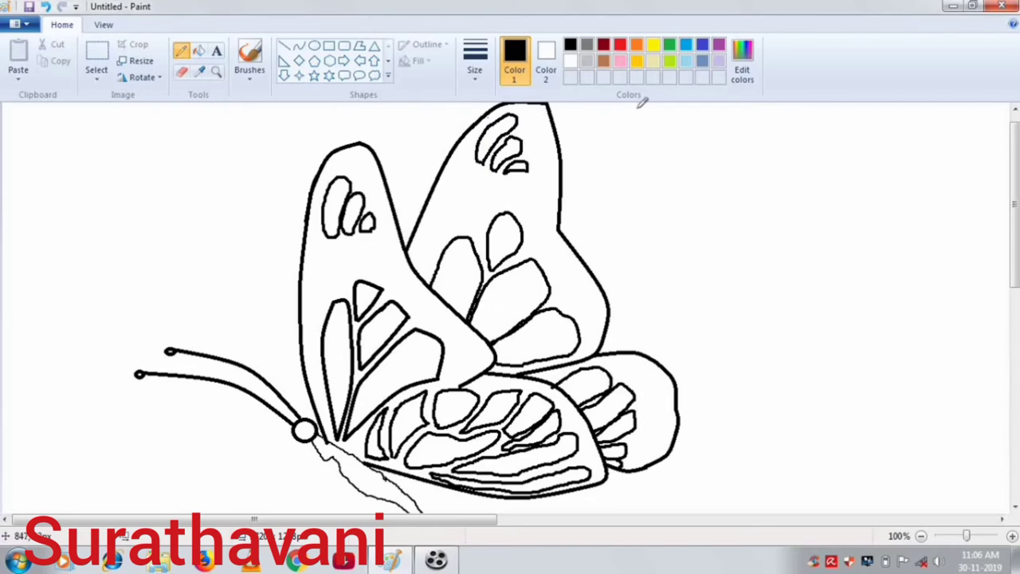
Fill the butterfly's body and head with black
click(198, 50)
click(740, 72)
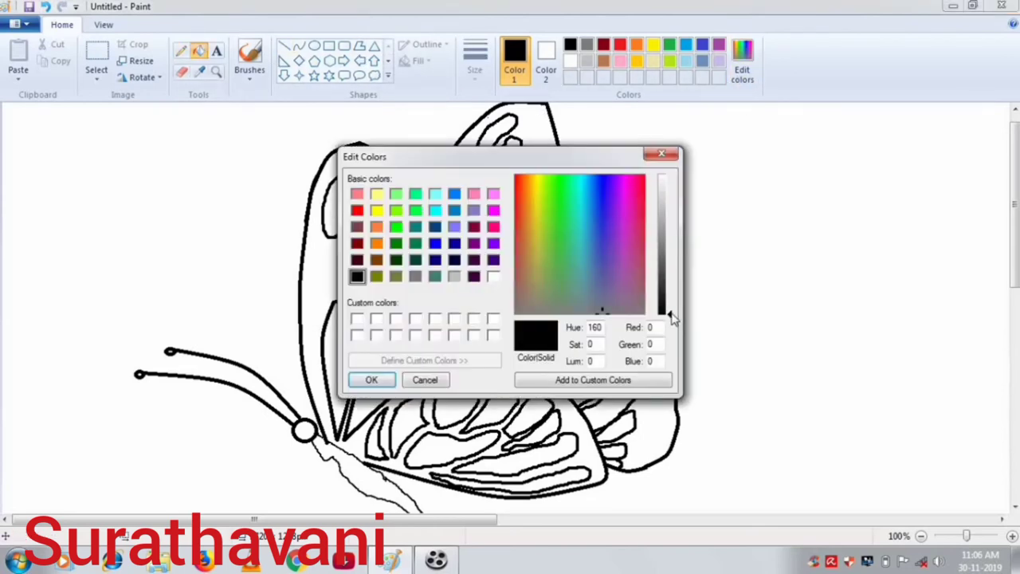
click(371, 380)
click(359, 468)
click(303, 430)
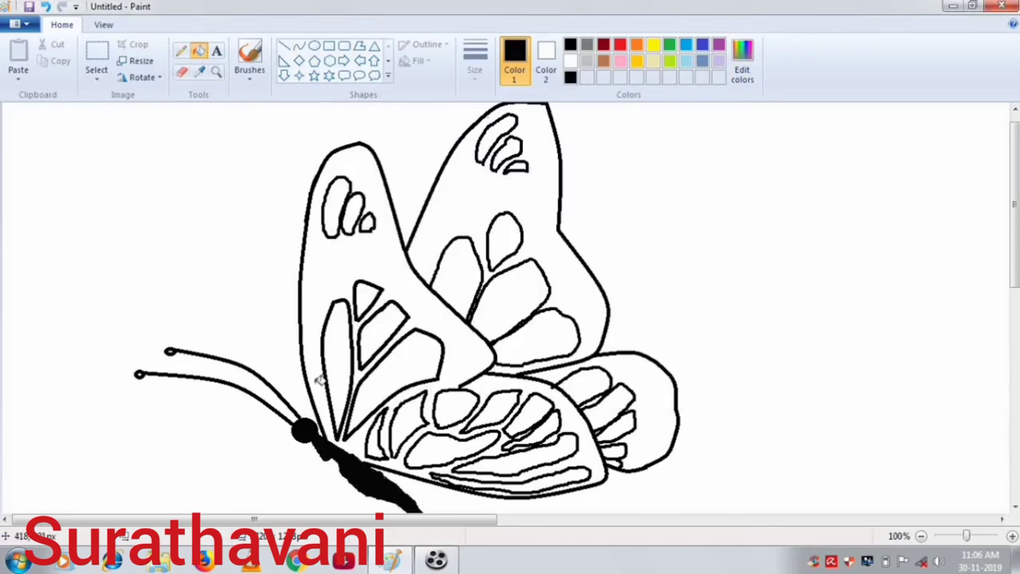
Fill the background areas of the near and far wings with black, leaving the outlined cells white
click(318, 380)
click(427, 231)
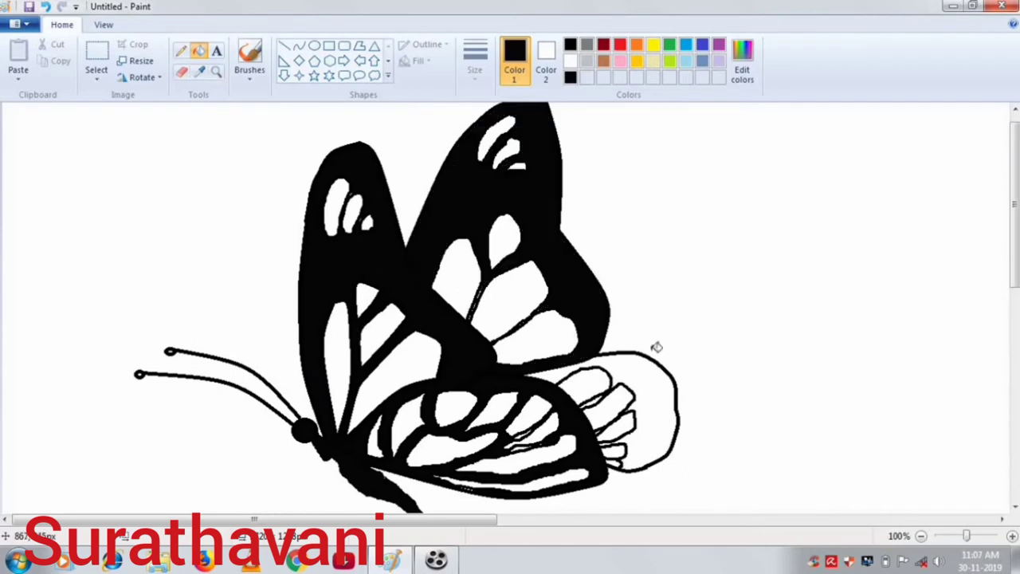
click(653, 386)
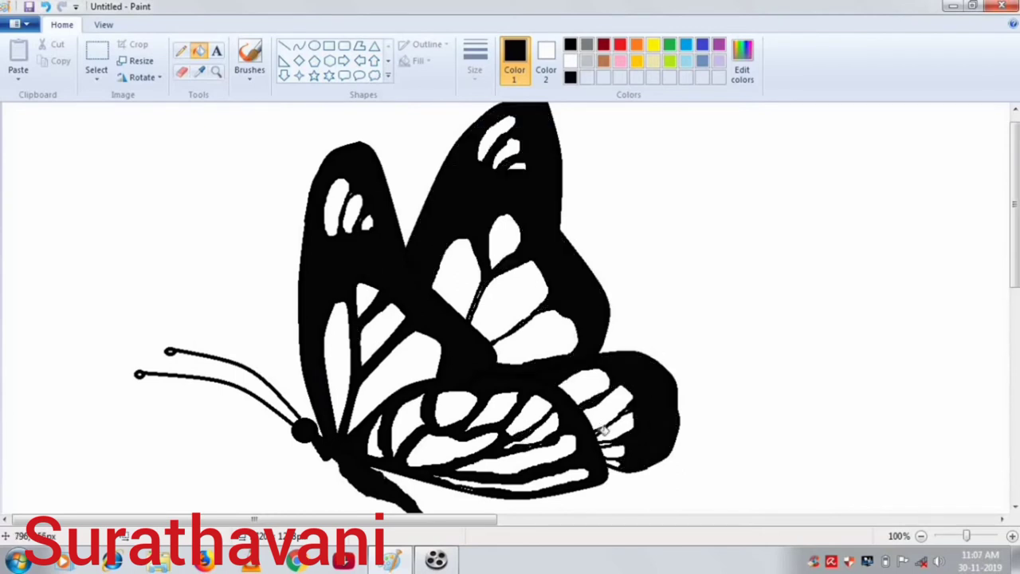
Add a grey eye dot on the head and grey segment marks along the black body with the Pencil
click(180, 50)
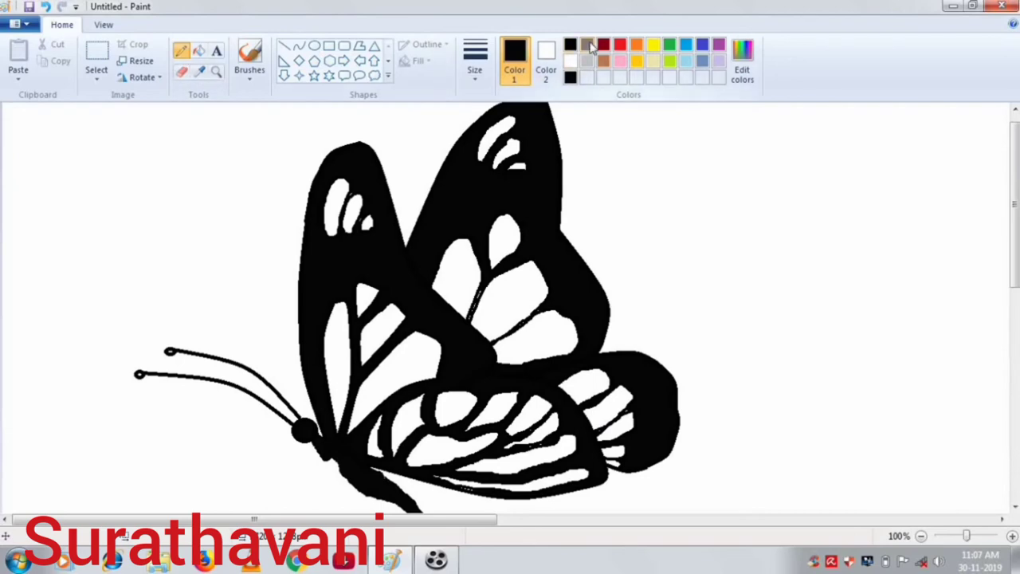
click(587, 44)
scroll(318, 430, down, 1)
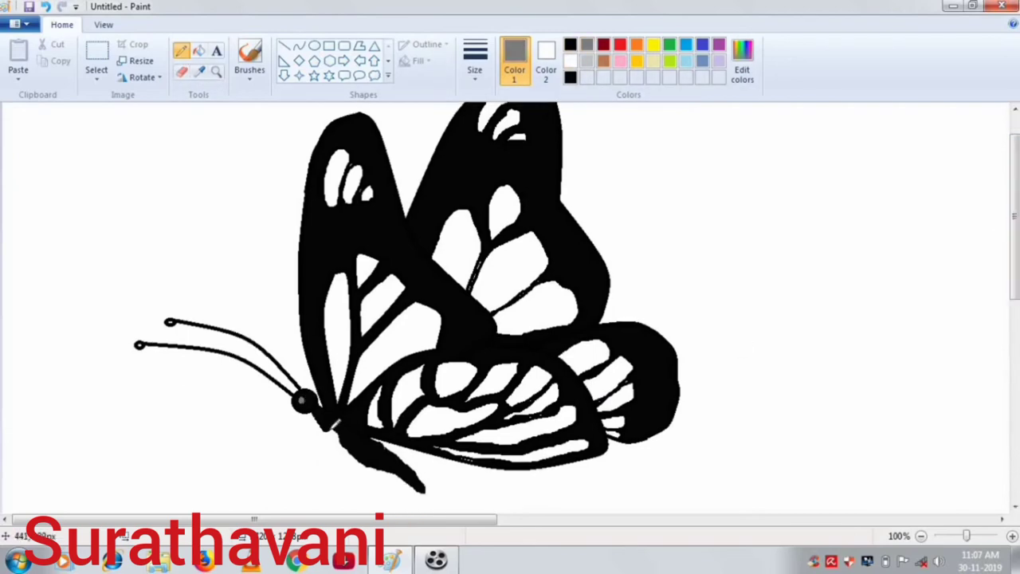
drag(335, 428, 386, 463)
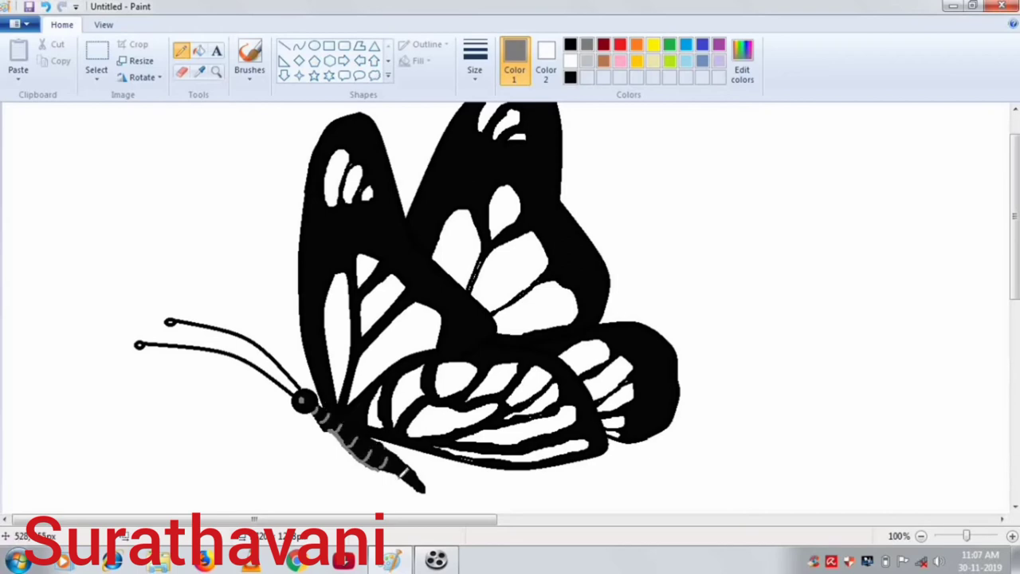
Add more grey marks at the tail end of the body and along its upper edge below the wing joint
drag(390, 465, 418, 483)
mouse_move(322, 426)
mouse_down()
mouse_move(328, 415)
mouse_move(379, 435)
mouse_up()
Pick bright magenta from the basic colours and fill the four large cells of the near front wing with it
click(717, 45)
click(742, 64)
drag(670, 245, 670, 250)
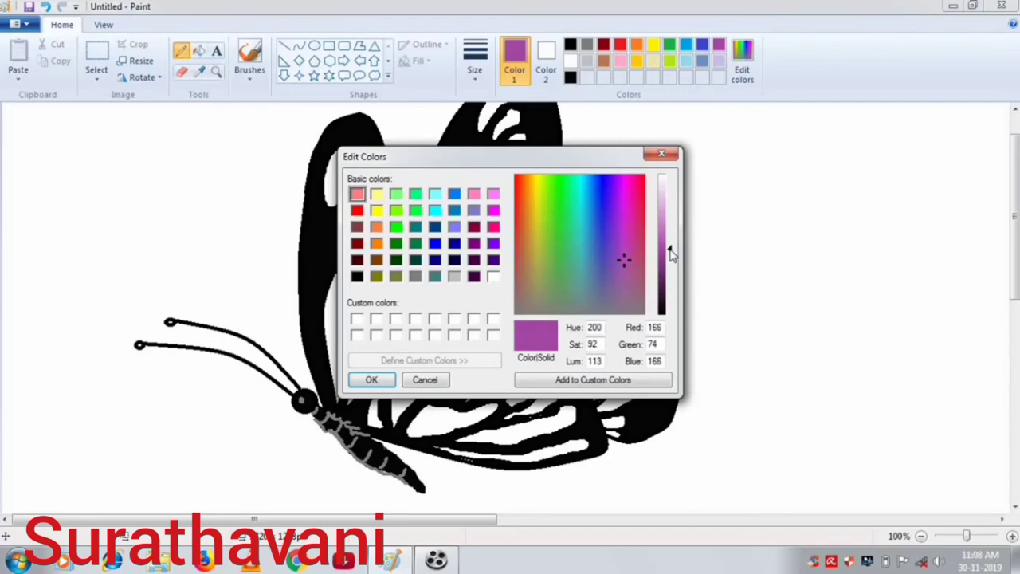
click(493, 210)
click(371, 380)
click(199, 51)
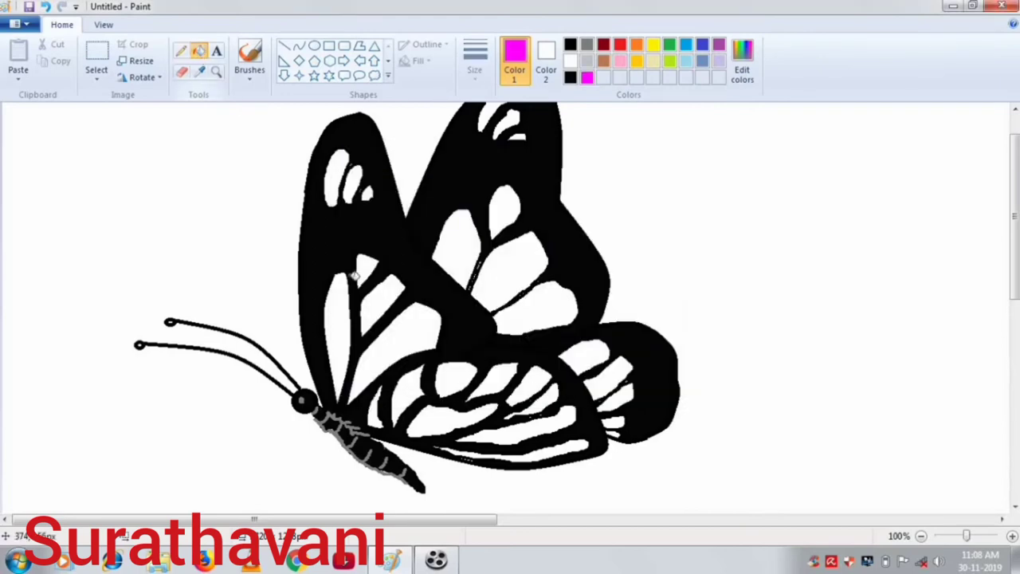
click(338, 335)
click(369, 268)
click(384, 303)
click(410, 338)
Fill all the white cells of the near hind wing with magenta
click(386, 408)
click(408, 394)
click(456, 381)
click(451, 420)
click(502, 374)
click(530, 384)
click(544, 400)
click(546, 428)
click(545, 455)
Fill the cells of the far hind wing with magenta
click(586, 363)
click(611, 378)
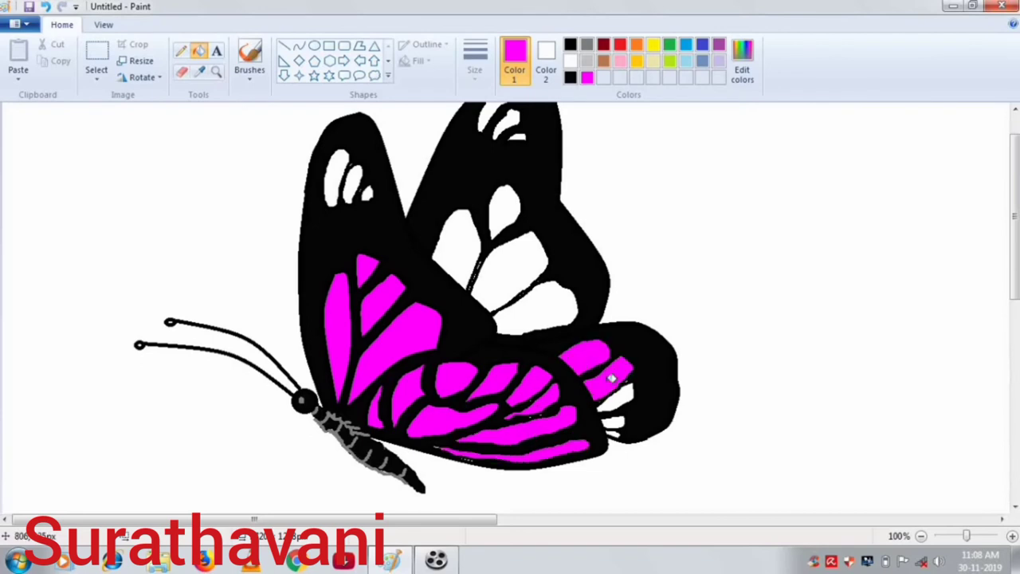
click(621, 394)
click(615, 427)
Fill the large cells and the tip spots of the far front wing with magenta
click(533, 311)
click(510, 263)
click(454, 247)
click(504, 211)
click(487, 119)
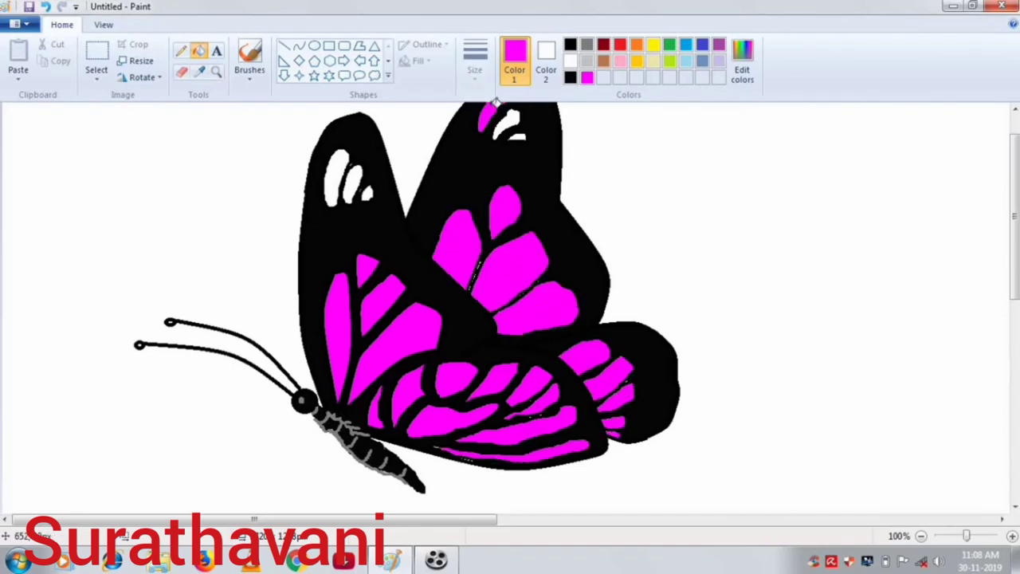
click(516, 134)
Fill the three tip spots of the near front wing with magenta
click(339, 177)
click(354, 188)
click(368, 194)
Draw two thin black front legs beneath the upper body with the Pencil at the second-thinnest size
click(181, 51)
click(475, 57)
click(502, 138)
drag(320, 424, 276, 467)
key(ctrl+z)
click(572, 46)
drag(328, 421, 281, 471)
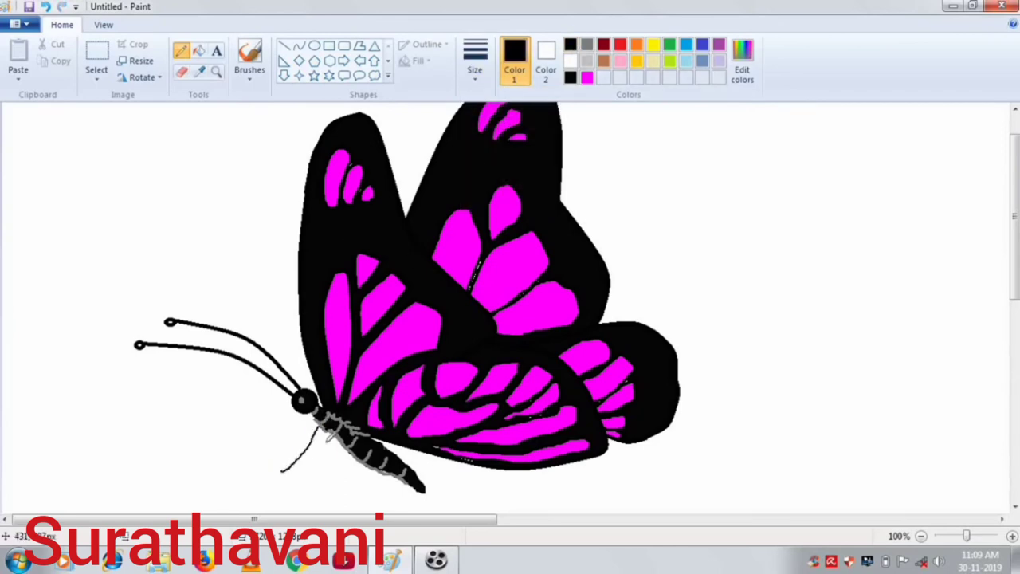
drag(330, 437, 303, 485)
drag(1016, 154, 1015, 170)
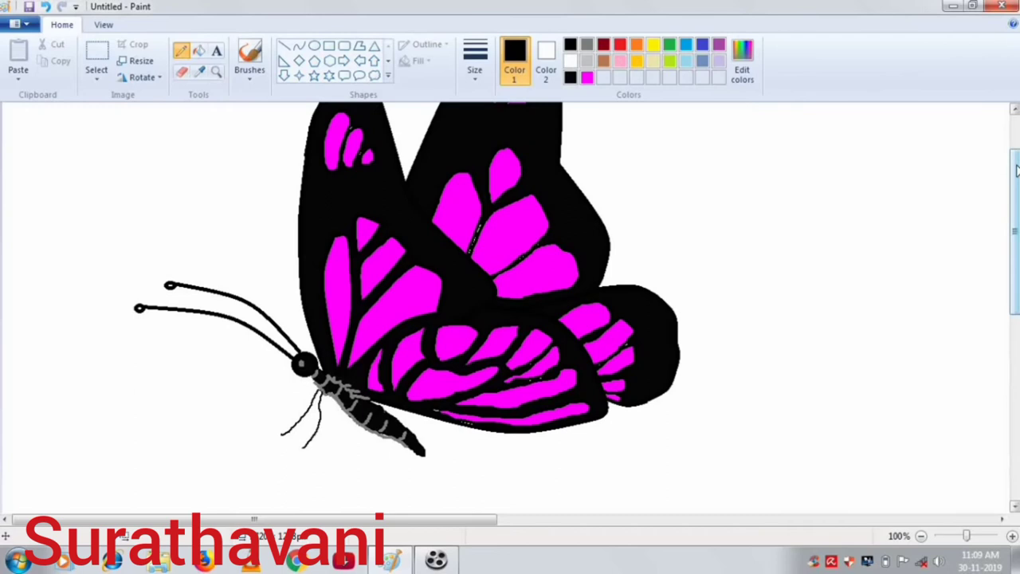
drag(351, 418, 340, 486)
key(ctrl+z)
mouse_move(360, 414)
mouse_down()
mouse_move(374, 480)
mouse_move(393, 495)
mouse_up()
key(ctrl+z)
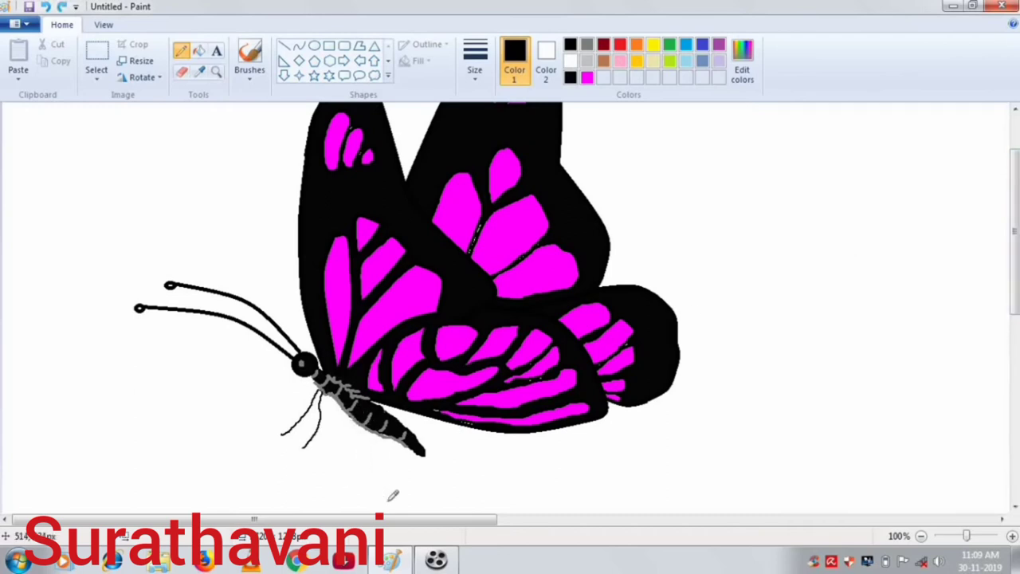
Draw two thin wavy black rear legs beneath the middle of the body with the Pencil
mouse_move(354, 423)
mouse_down()
mouse_move(369, 441)
mouse_move(379, 504)
mouse_up()
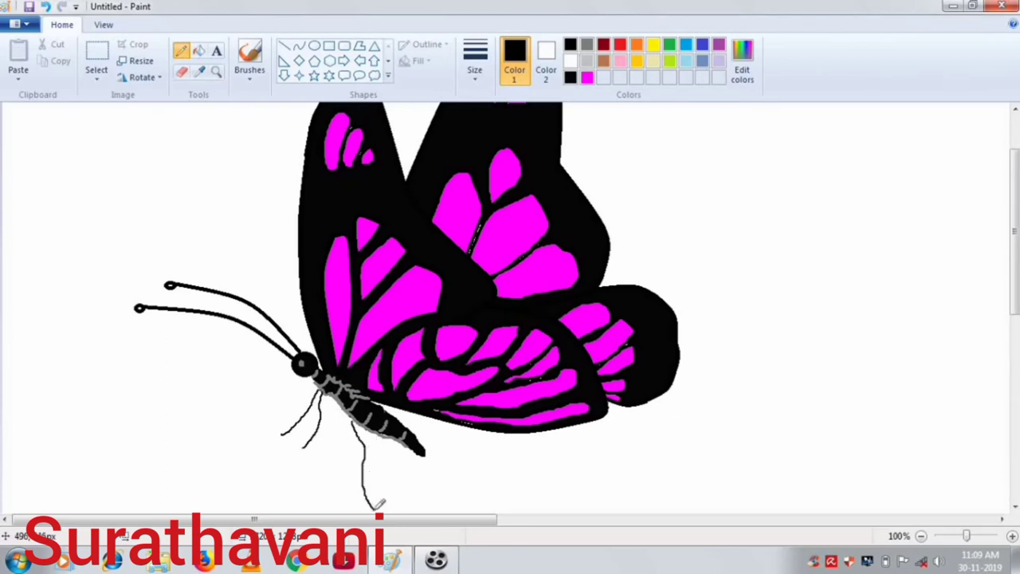
drag(371, 426, 408, 490)
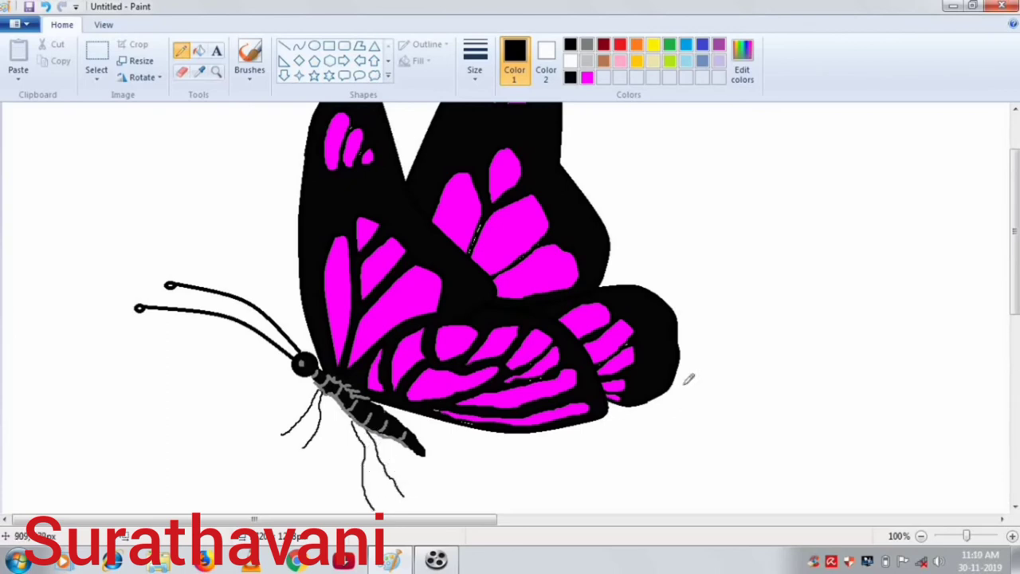
Draw small white ovals at the thickest line size on the near front wing, between the tip spots and the large cells
scroll(688, 379, up, 2)
click(474, 56)
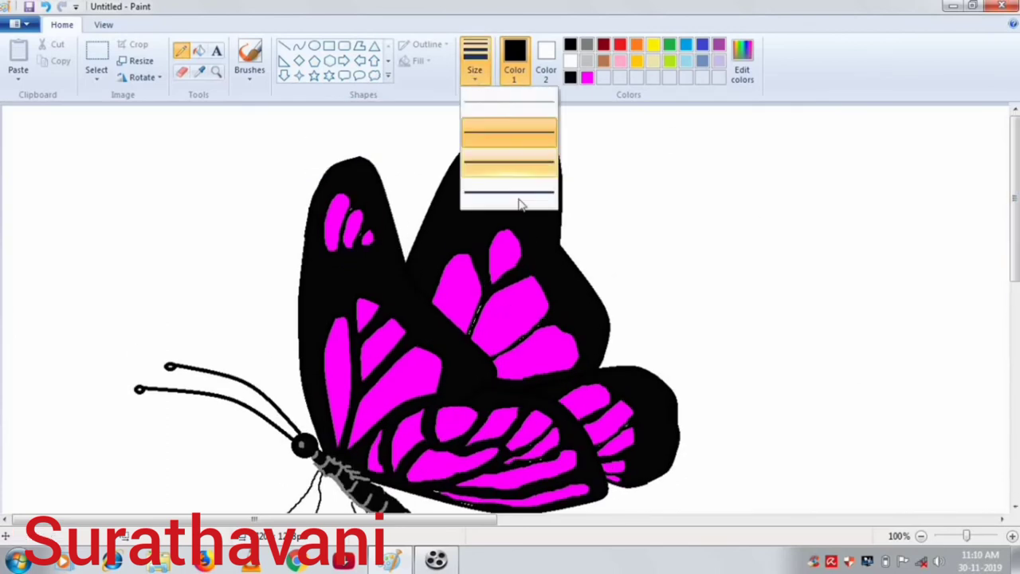
click(514, 195)
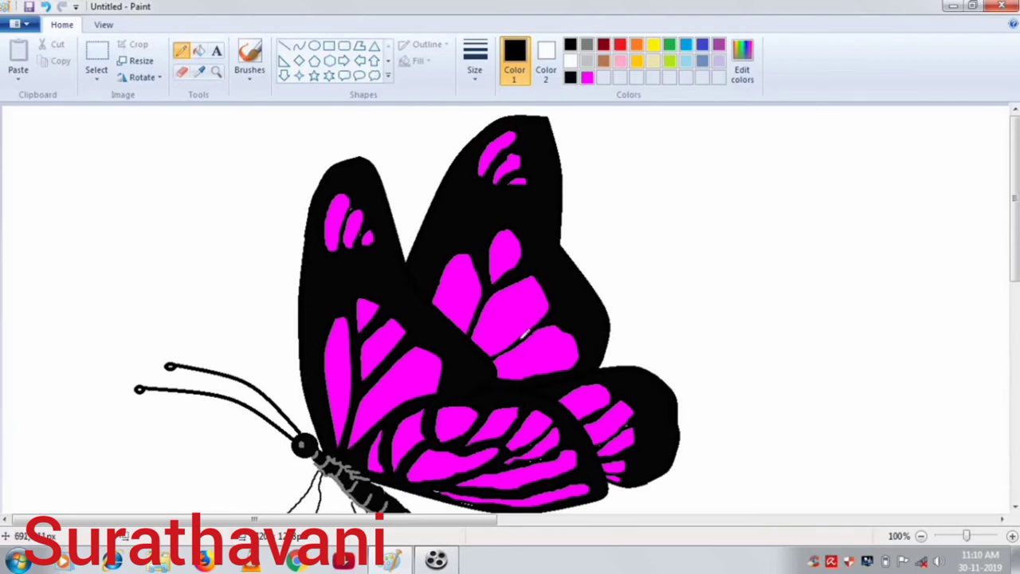
click(314, 45)
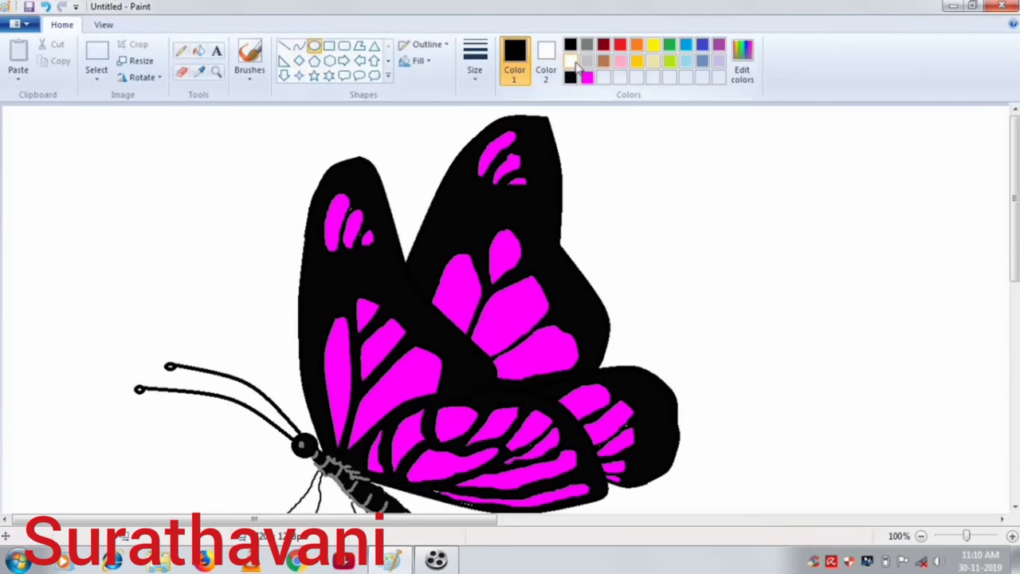
click(570, 60)
drag(304, 320, 314, 341)
drag(320, 293, 329, 307)
mouse_move(336, 271)
mouse_down()
mouse_move(350, 288)
mouse_move(325, 278)
mouse_move(374, 293)
mouse_up()
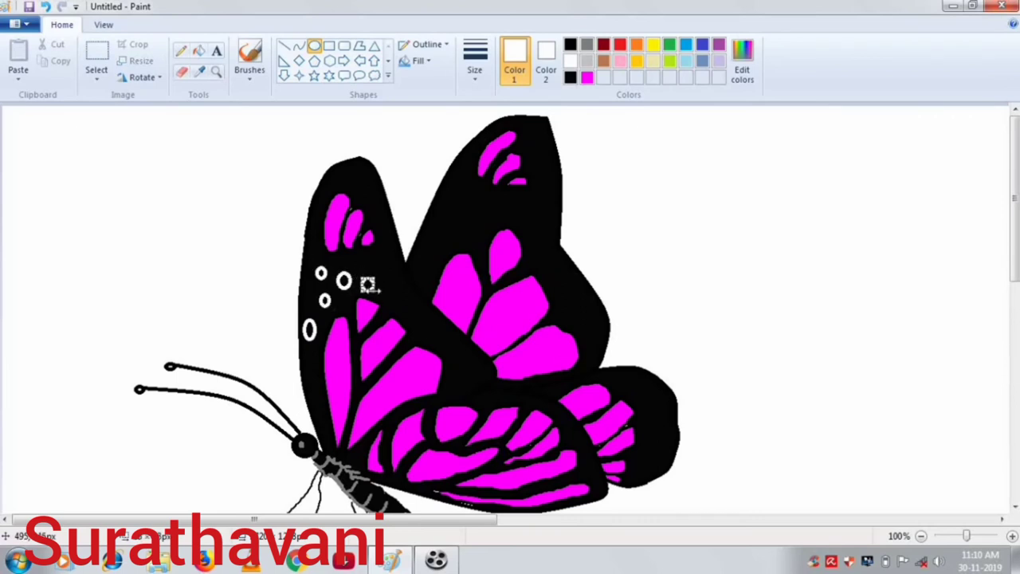
Add white ovals along the near front wing's leading edge, around its tip and down its trailing edge
drag(308, 279, 319, 300)
mouse_move(311, 257)
mouse_down()
mouse_move(325, 199)
mouse_move(356, 173)
mouse_move(358, 196)
mouse_move(377, 204)
mouse_move(370, 188)
mouse_move(397, 255)
mouse_up()
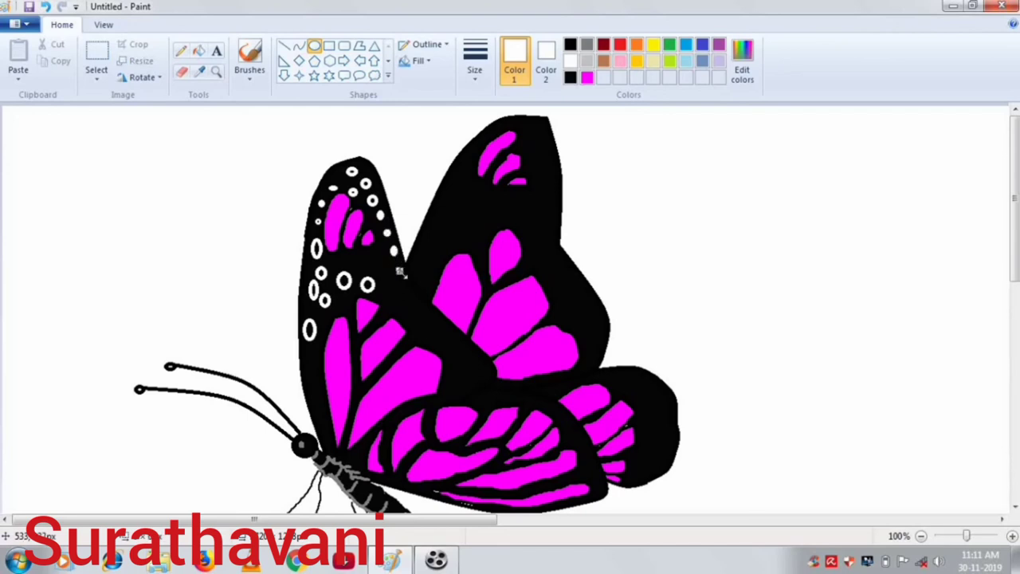
drag(372, 259, 458, 357)
Draw two white ovals at the far front wing's leading edge, plus freehand white Pencil rings across its middle and down its trailing edge
drag(411, 256, 423, 277)
drag(428, 227, 439, 240)
click(181, 50)
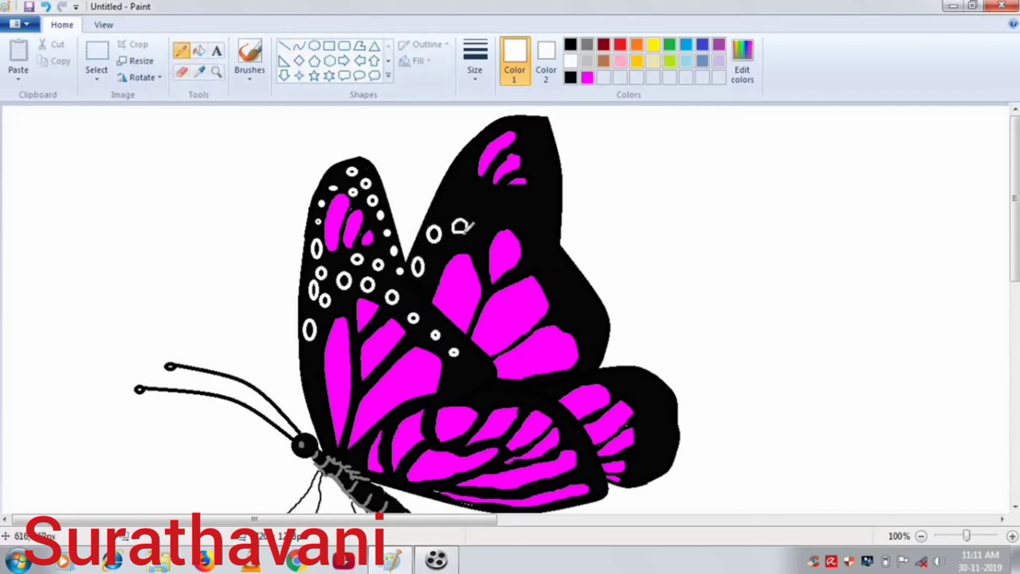
mouse_move(494, 211)
mouse_down()
mouse_move(445, 196)
mouse_move(481, 174)
mouse_up()
mouse_move(523, 200)
mouse_down()
mouse_move(522, 188)
mouse_move(527, 221)
mouse_move(542, 233)
mouse_up()
drag(562, 272, 563, 274)
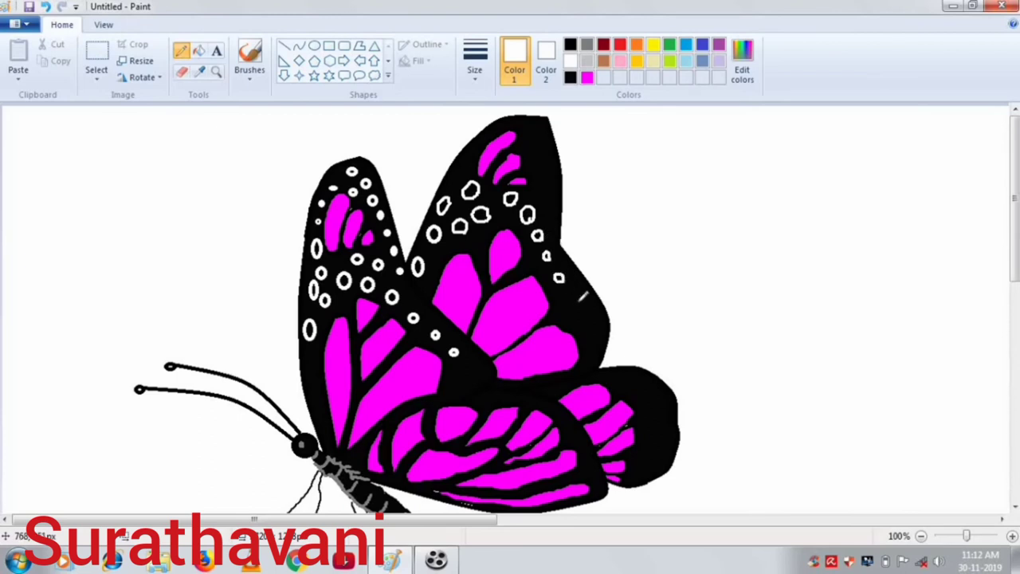
Draw small white Pencil rings around the magenta tip spots of the far front wing
drag(475, 164, 461, 174)
mouse_move(492, 140)
mouse_down()
mouse_move(510, 119)
mouse_move(536, 138)
mouse_up()
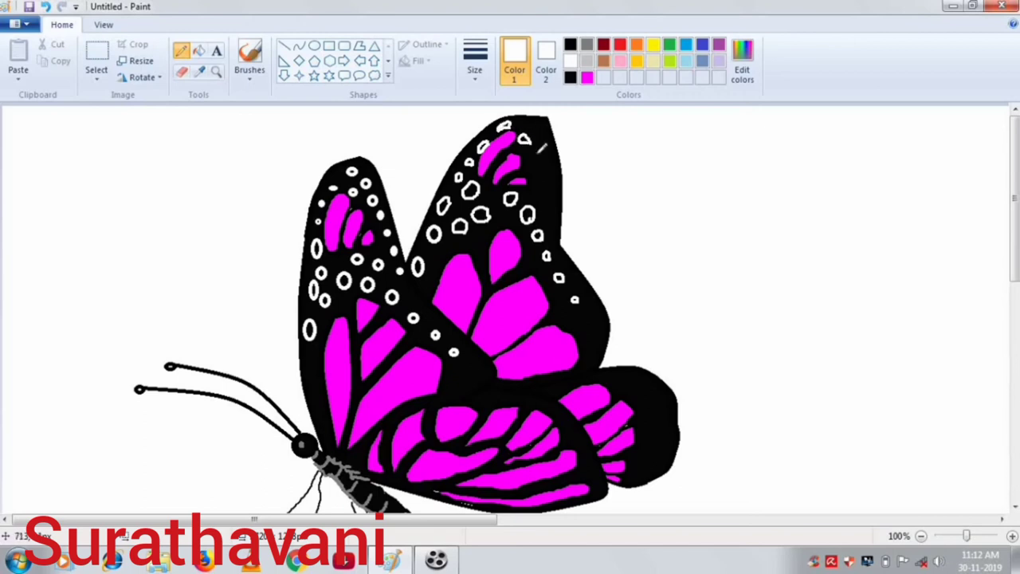
drag(546, 173, 542, 180)
drag(545, 127, 548, 162)
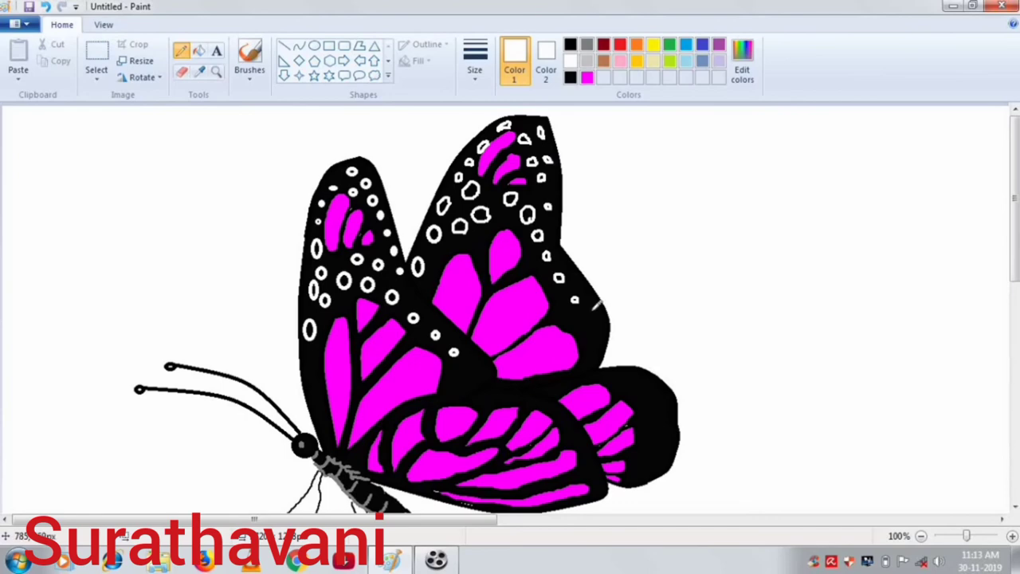
Draw a row of small white Pencil rings along the upper and outer edge of the near hind wing
mouse_move(471, 392)
mouse_down()
mouse_move(467, 401)
mouse_move(539, 390)
mouse_up()
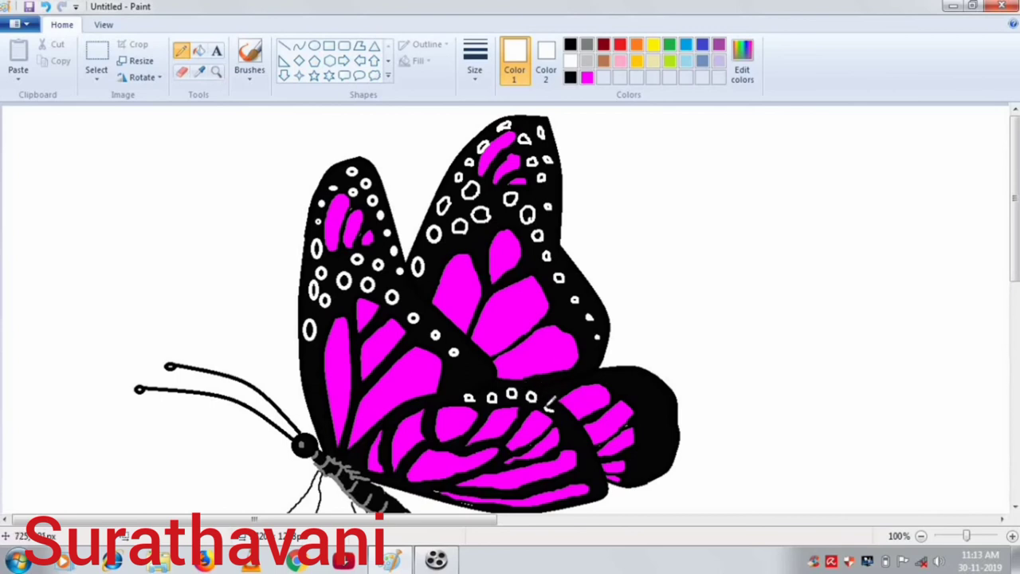
mouse_move(582, 439)
mouse_down()
mouse_move(607, 503)
mouse_move(583, 459)
mouse_up()
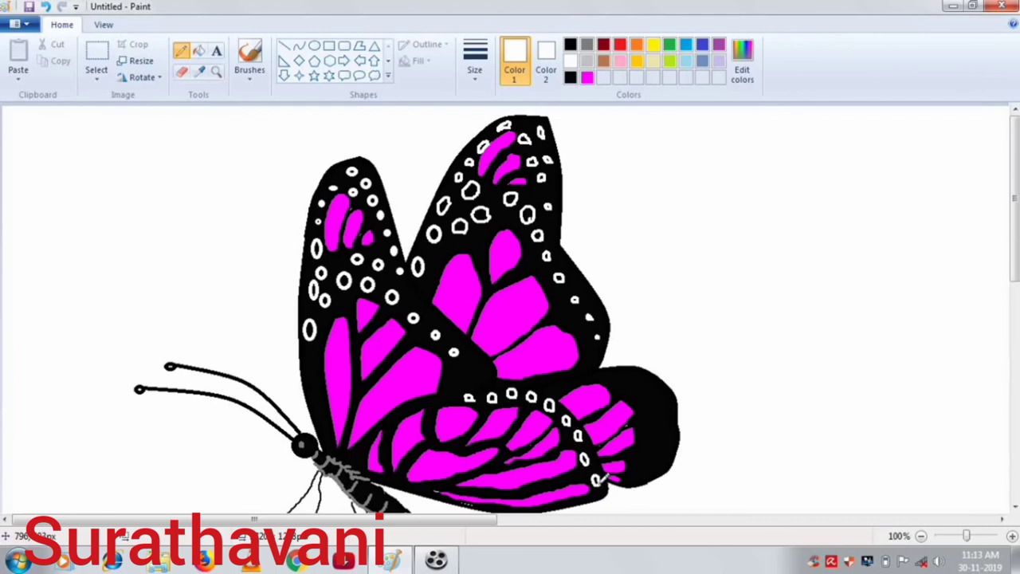
Draw small white Pencil rings over the black outer part of the far hind wing
drag(635, 388, 631, 383)
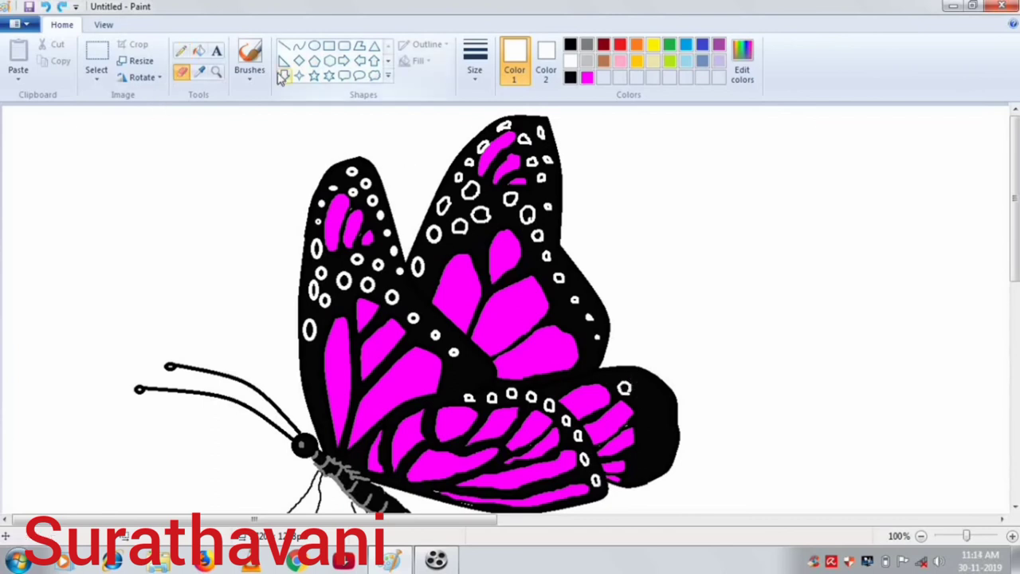
click(183, 55)
drag(651, 424, 649, 415)
drag(651, 453, 650, 443)
drag(651, 400, 647, 392)
drag(670, 428, 666, 430)
drag(642, 471, 638, 473)
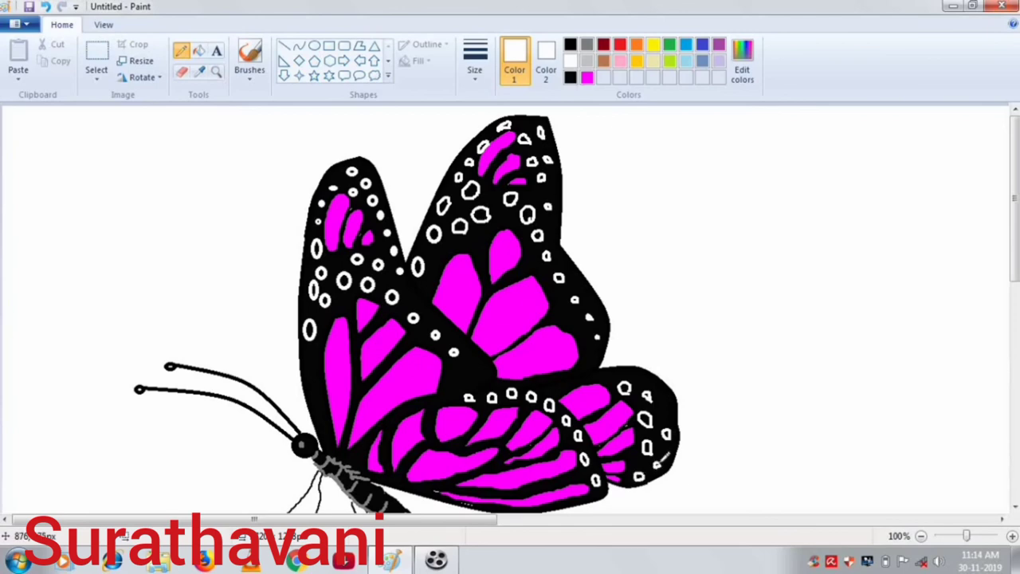
Fill the insides of the white rings on the near front wing with white
click(199, 52)
click(316, 248)
click(321, 273)
click(313, 290)
click(309, 327)
click(326, 298)
click(343, 280)
click(357, 258)
click(367, 284)
click(392, 297)
click(377, 263)
click(355, 170)
click(367, 184)
Fill the white rings on the far front wing with white, plus one more at the near front wing's trailing edge
click(443, 205)
click(434, 233)
click(417, 266)
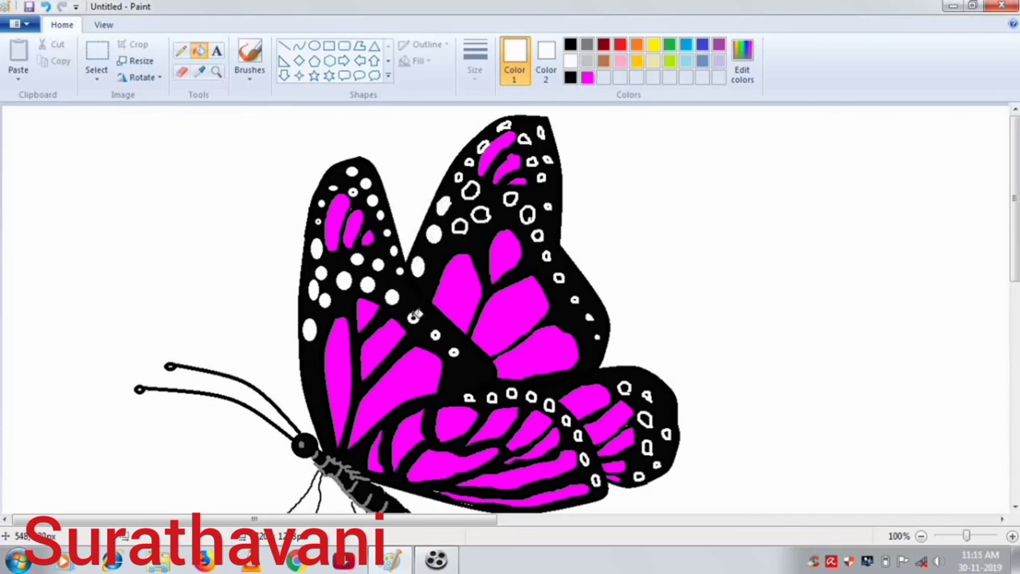
click(412, 317)
click(470, 190)
click(482, 147)
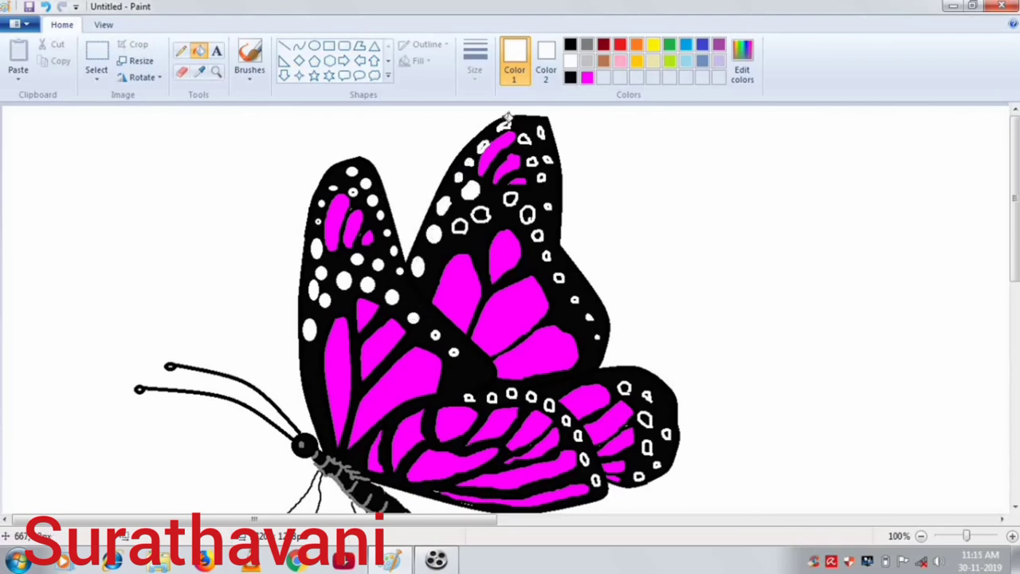
click(524, 137)
click(532, 162)
click(510, 199)
click(481, 213)
click(459, 226)
click(527, 215)
click(538, 236)
Fill the row of rings along the near hind wing's edge with white
click(470, 396)
click(491, 396)
click(512, 395)
click(531, 397)
click(549, 405)
click(566, 421)
click(578, 436)
click(584, 459)
click(595, 481)
Fill the rings on the far hind wing with white
click(638, 477)
click(647, 446)
click(645, 420)
click(625, 388)
click(647, 396)
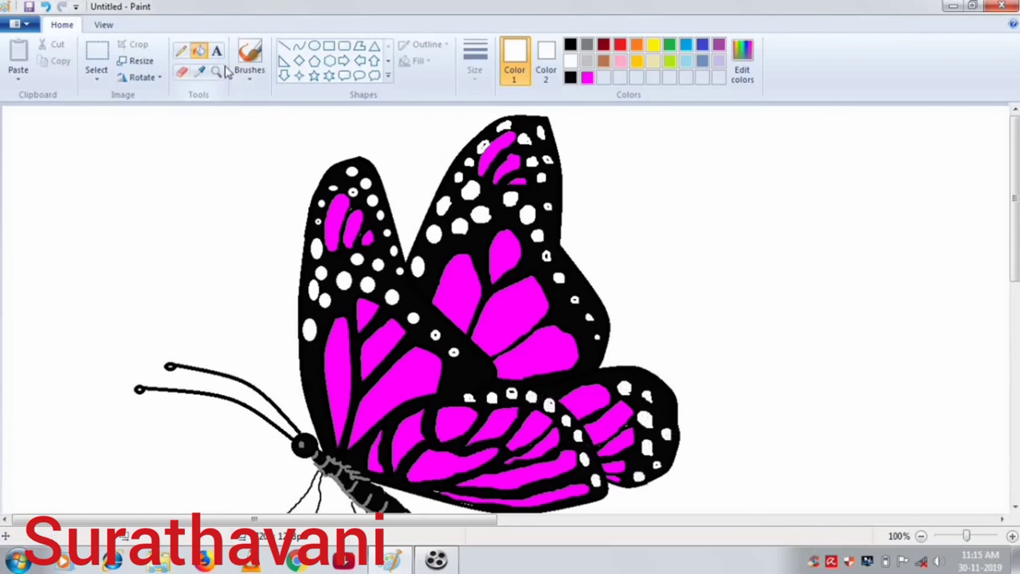
Dab tiny white dots with a brush between the larger spots near the tip of the far front wing
click(248, 73)
click(279, 99)
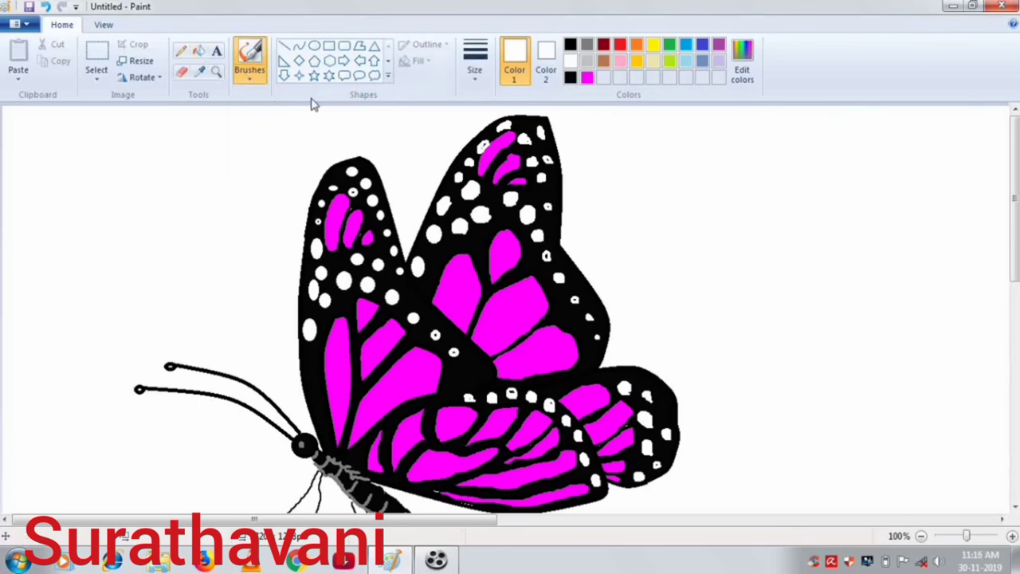
click(248, 73)
click(280, 130)
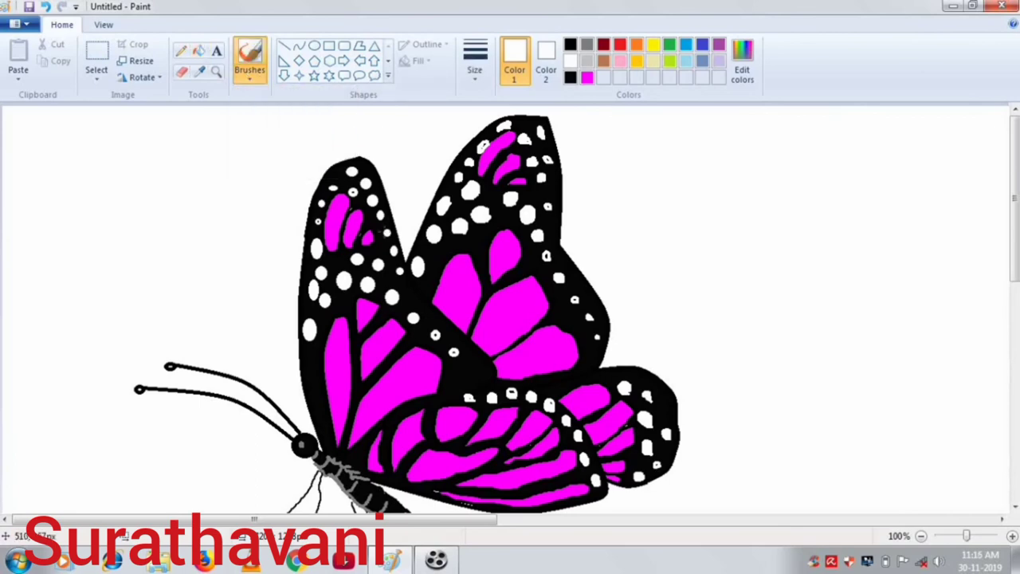
click(474, 59)
click(510, 199)
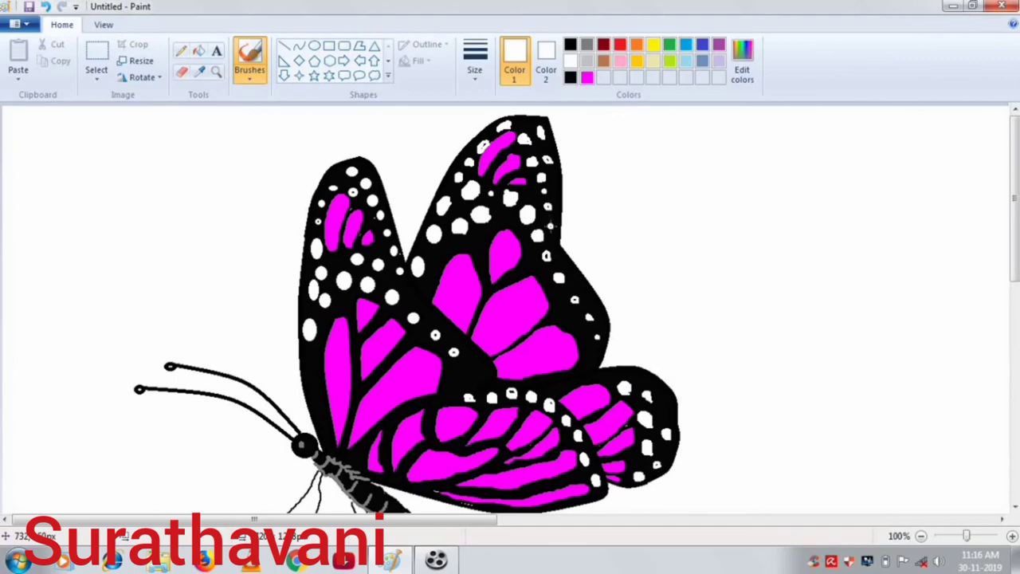